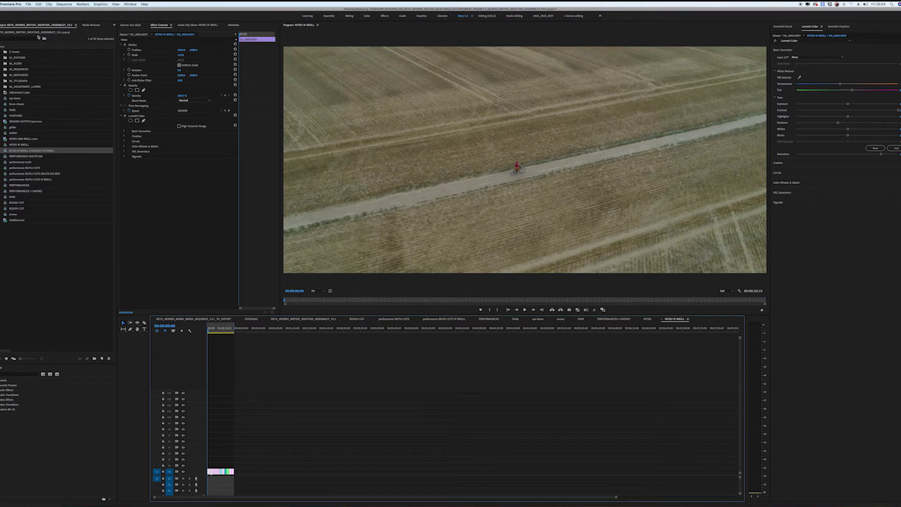
Export the INTRO W BROLL sequence as a Final Cut Pro XML named INTRO W BROLL 4 DAVINCI TUTORIAL.
{"action": "left_click", "coordinate": [29, 3]}
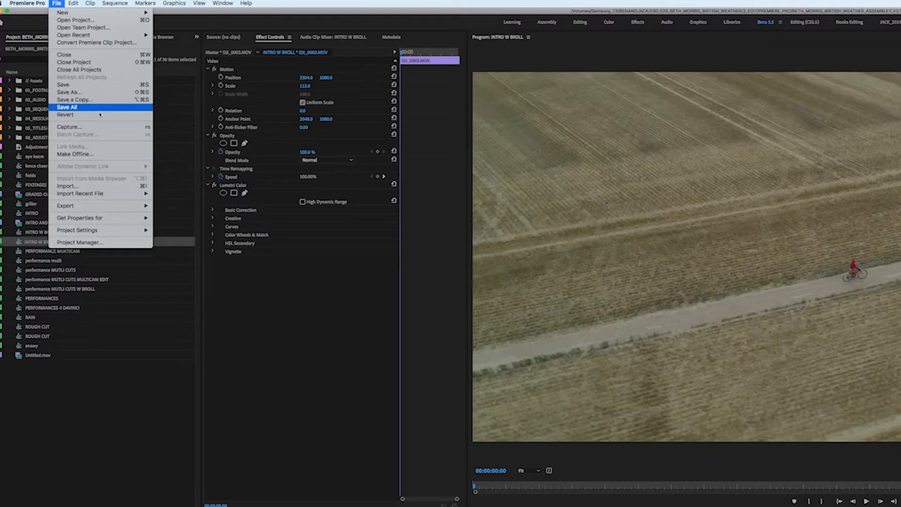
{"action": "mouse_move", "coordinate": [65, 129]}
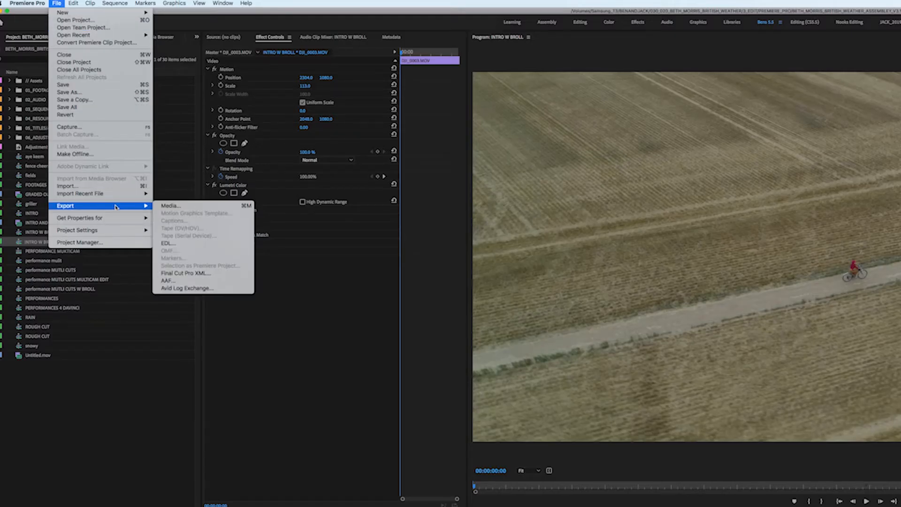
{"action": "left_click", "coordinate": [207, 274]}
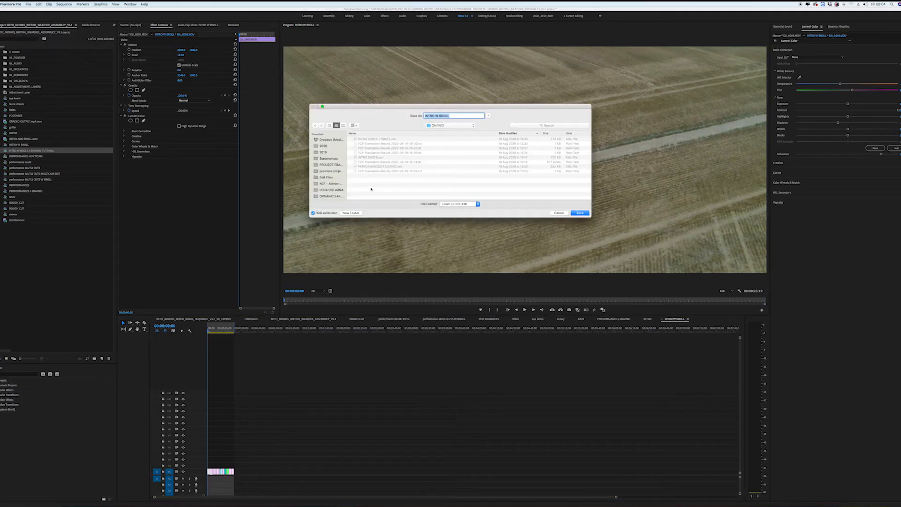
{"action": "key", "text": "Right"}
{"action": "type", "text": "4 DAVINCI"}
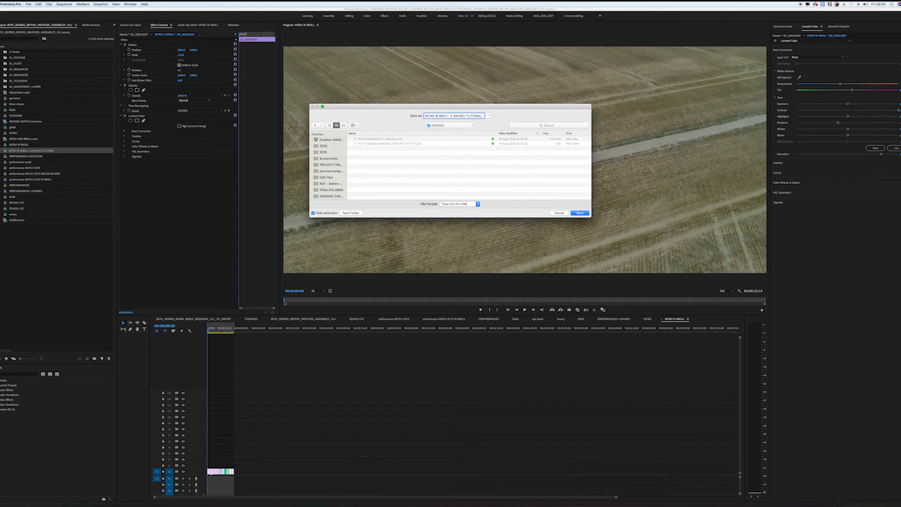
{"action": "left_click", "coordinate": [580, 213]}
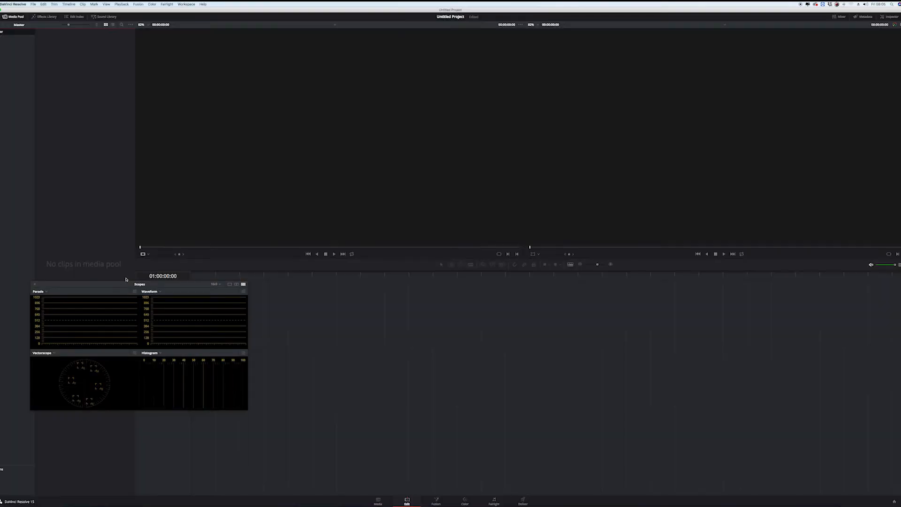
Switch to DaVinci Resolve and import the INTRO W BROLL 4 DAVINCI TUTORIAL XML as a timeline, keeping the default load settings.
{"action": "left_click_drag", "start_coordinate": [123, 285], "coordinate": [157, 154]}
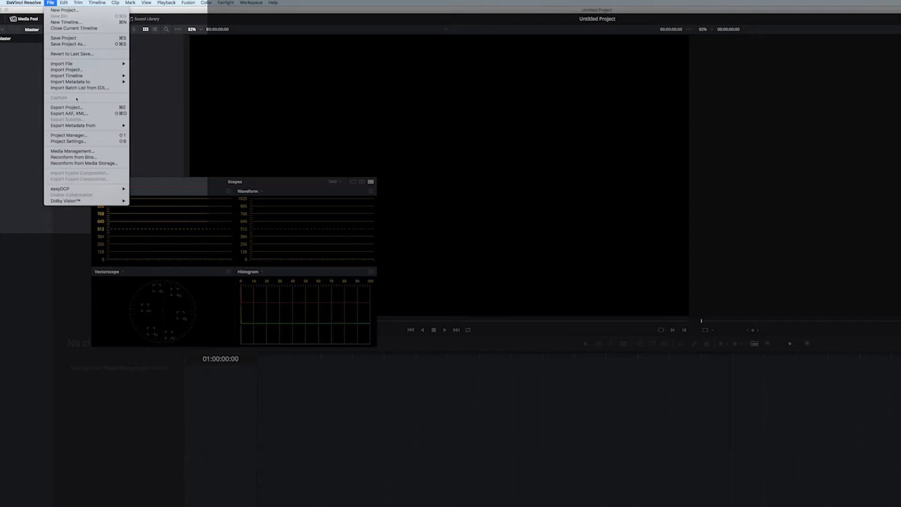
{"action": "mouse_move", "coordinate": [94, 75]}
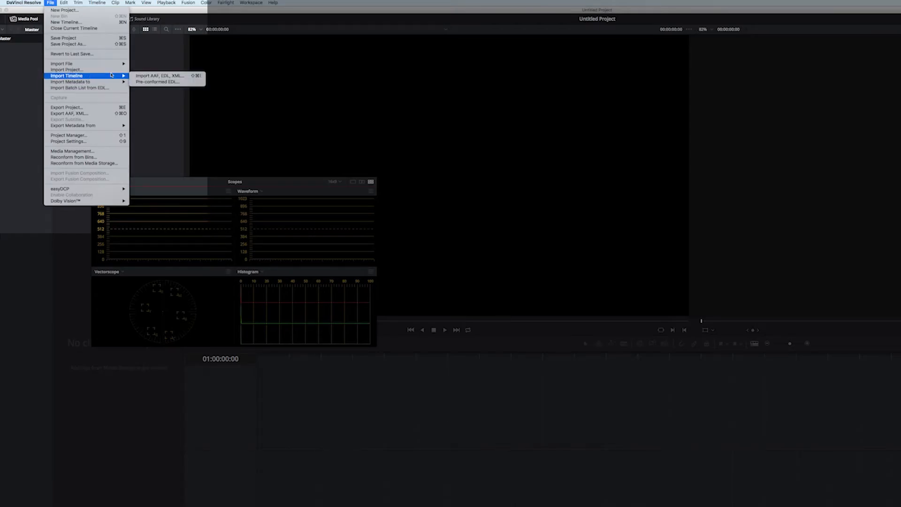
{"action": "left_click", "coordinate": [174, 77]}
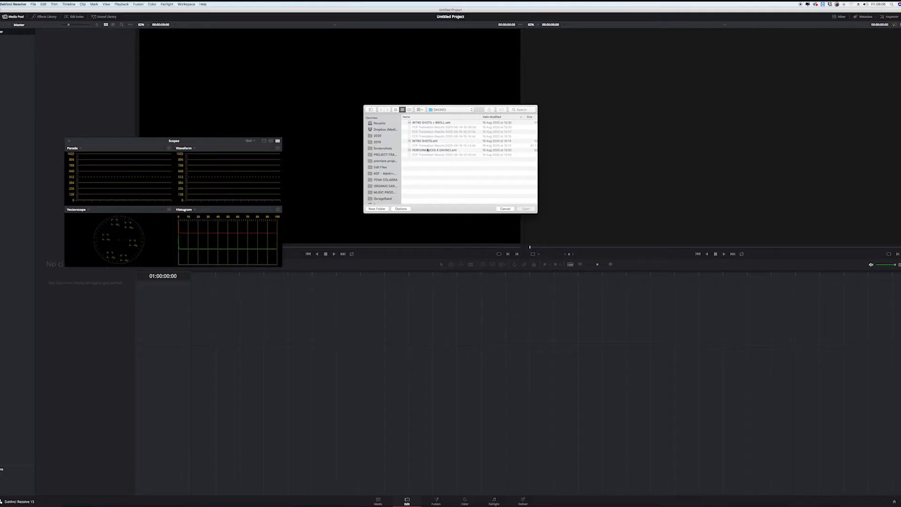
{"action": "left_click", "coordinate": [566, 194]}
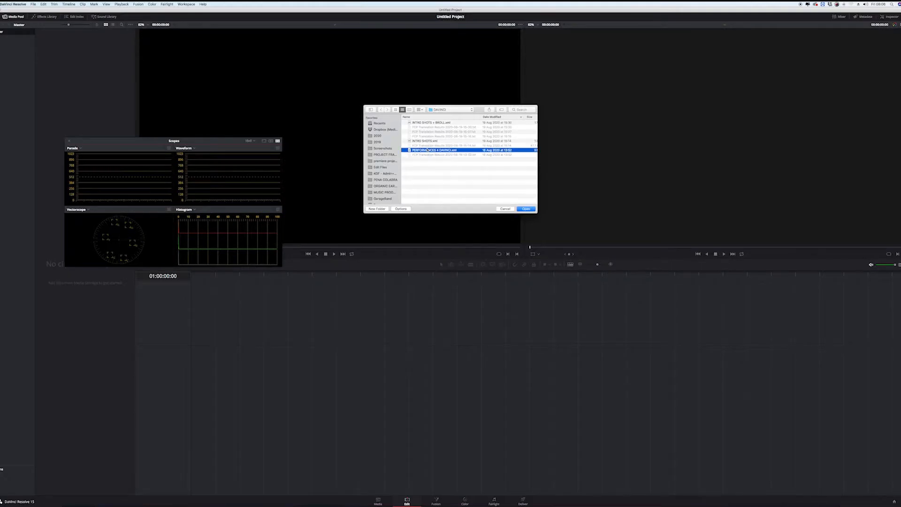
{"action": "double_click", "coordinate": [427, 150]}
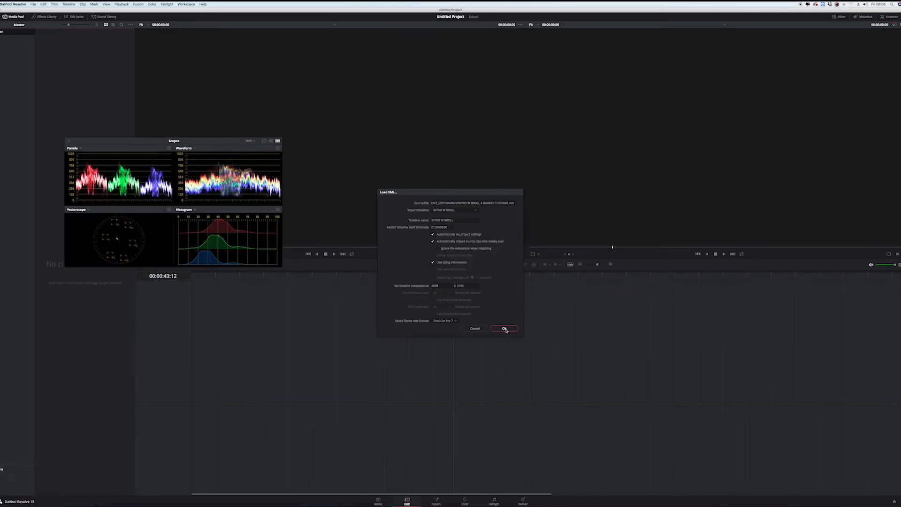
{"action": "left_click", "coordinate": [504, 329]}
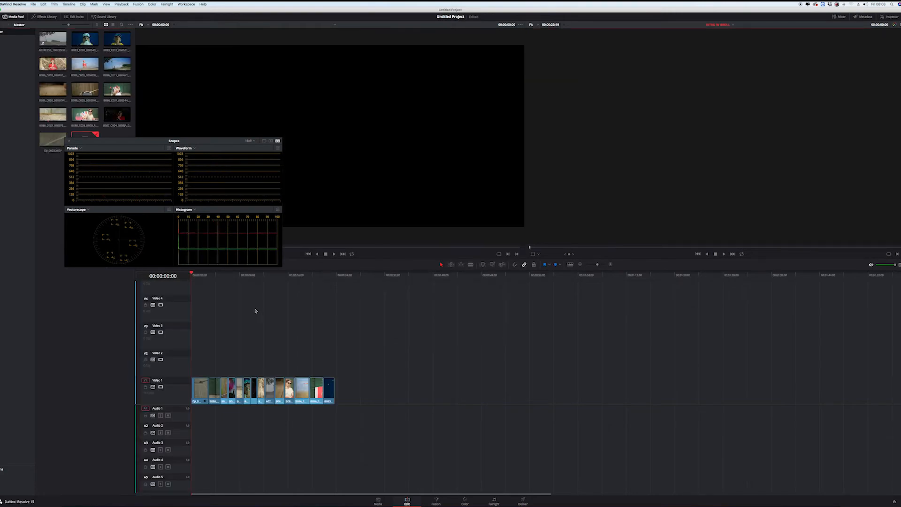
Scrub through the imported timeline and look over the Media, Edit, Fusion, Color, Fairlight and Deliver pages.
{"action": "left_click", "coordinate": [197, 276]}
{"action": "left_click_drag", "start_coordinate": [198, 277], "coordinate": [322, 297]}
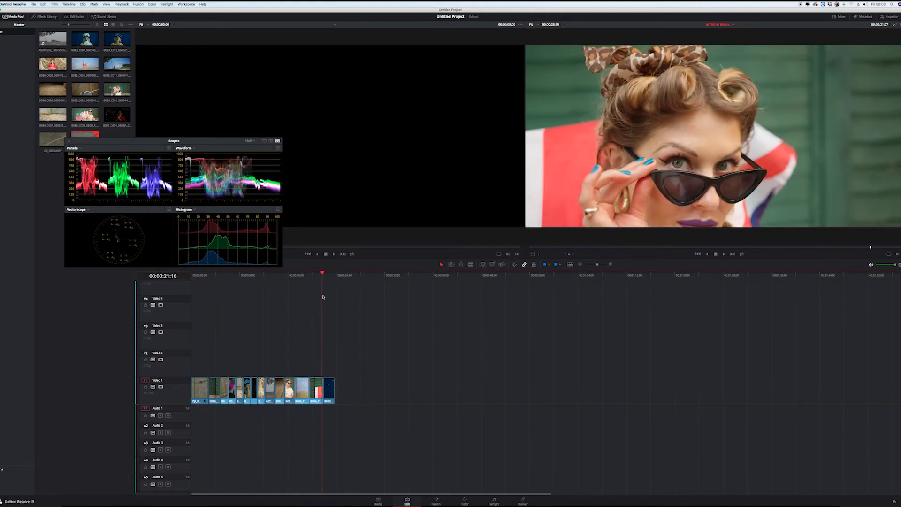
{"action": "left_click", "coordinate": [378, 501]}
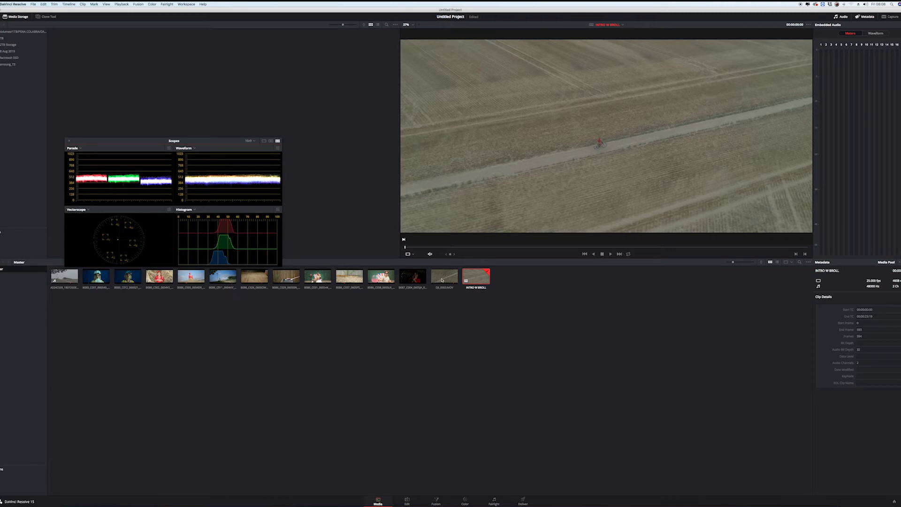
{"action": "left_click", "coordinate": [408, 500]}
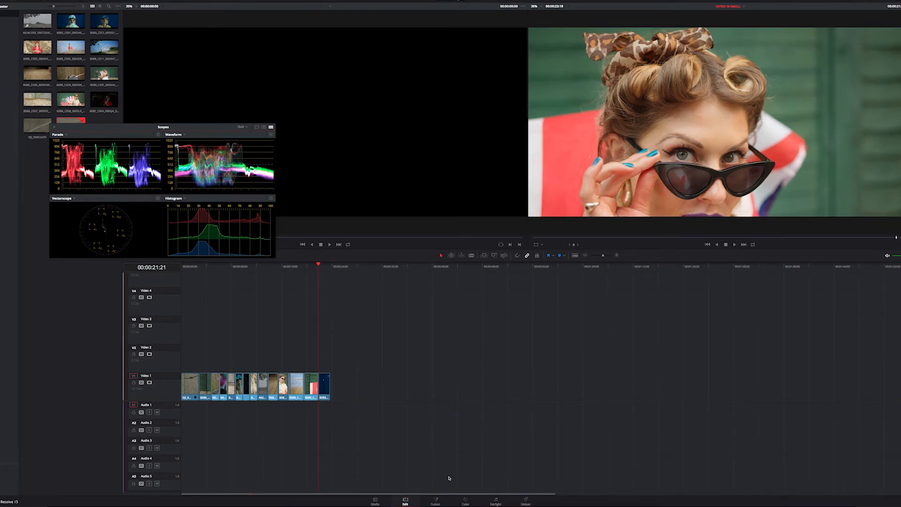
{"action": "left_click", "coordinate": [436, 500]}
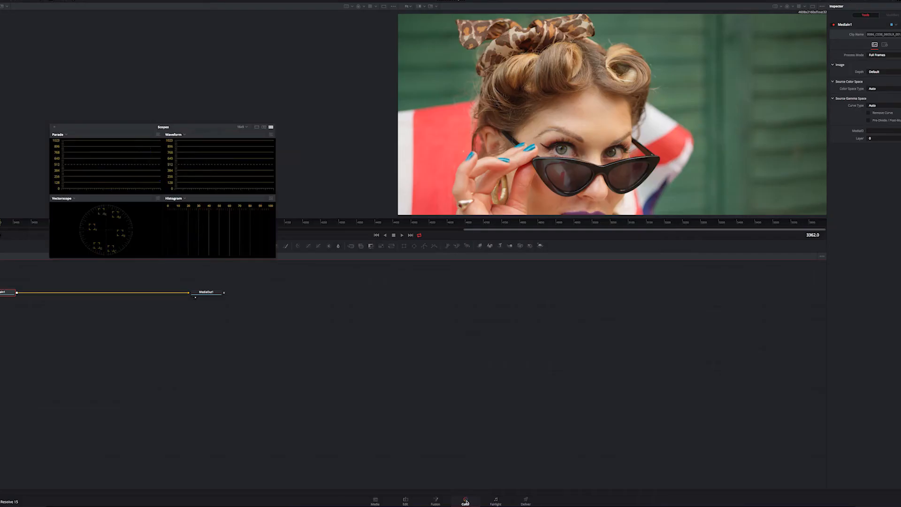
{"action": "left_click", "coordinate": [466, 502]}
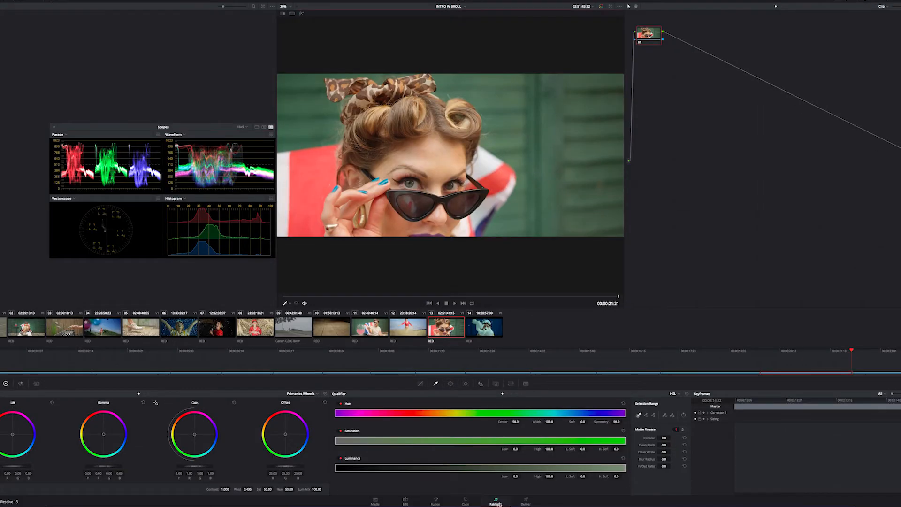
{"action": "left_click", "coordinate": [498, 502]}
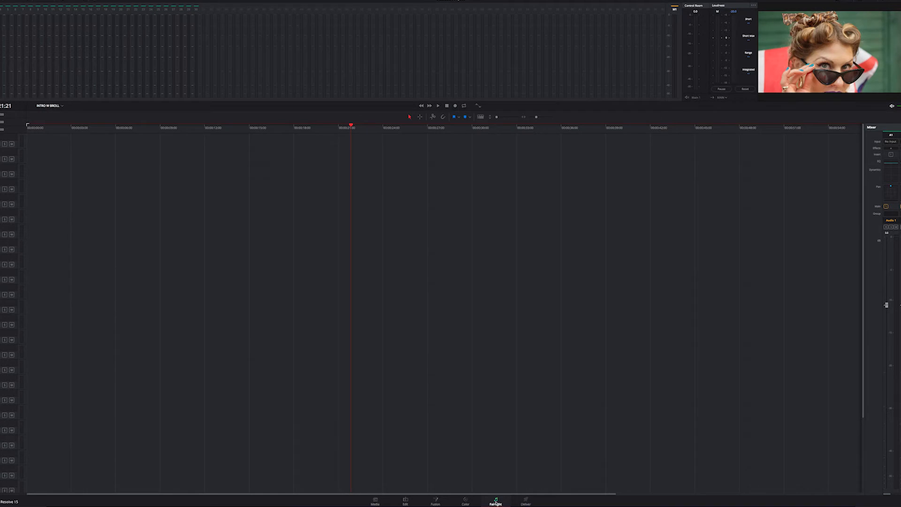
{"action": "left_click", "coordinate": [525, 501]}
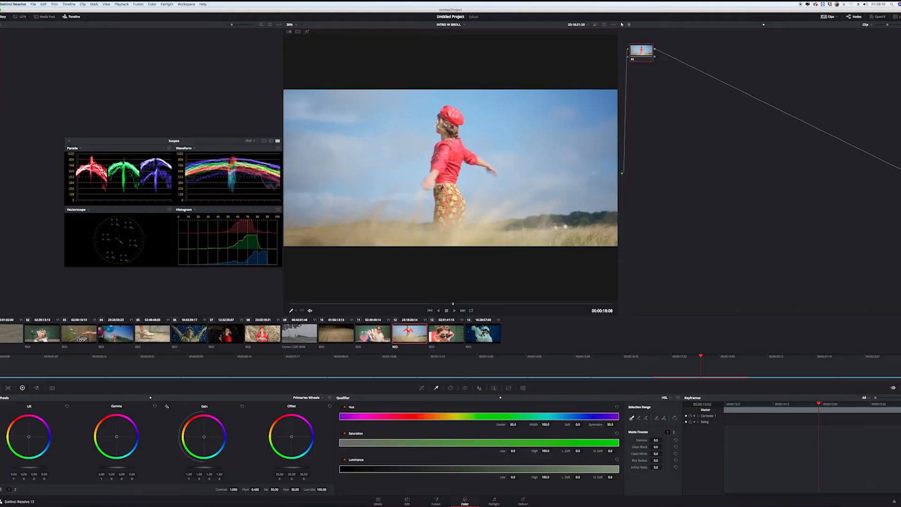
Move the Scopes window clear of the viewer, then add a second corrector node and insert it after node 01.
{"action": "left_click_drag", "start_coordinate": [128, 140], "coordinate": [89, 114]}
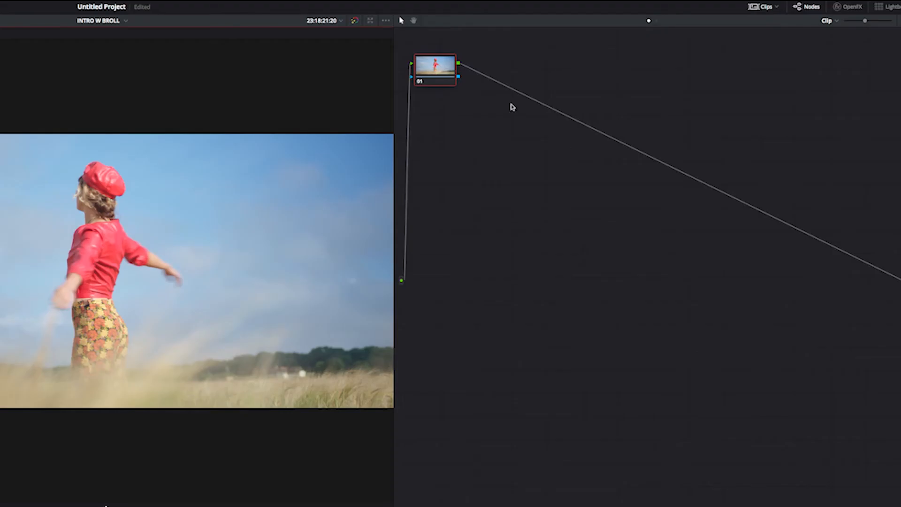
{"action": "left_click_drag", "start_coordinate": [439, 80], "coordinate": [503, 159]}
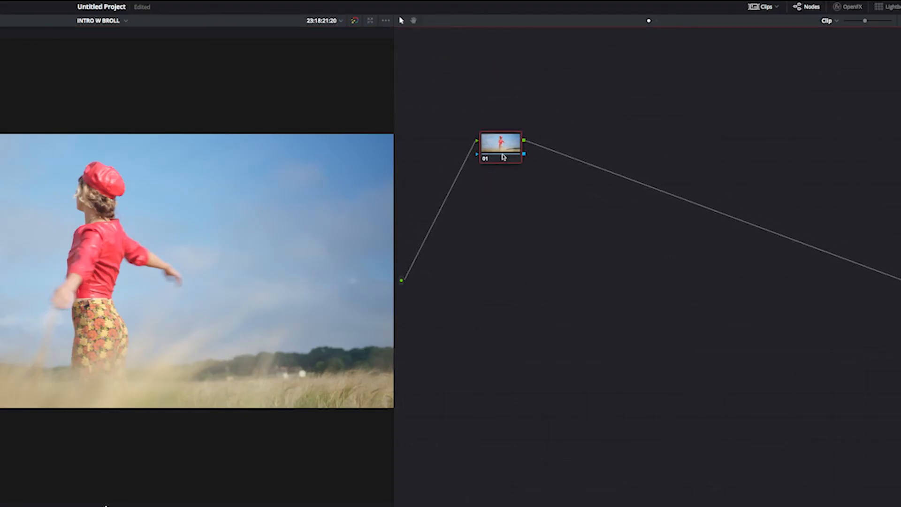
{"action": "right_click", "coordinate": [592, 288]}
{"action": "mouse_move", "coordinate": [614, 301]}
{"action": "left_click", "coordinate": [707, 304]}
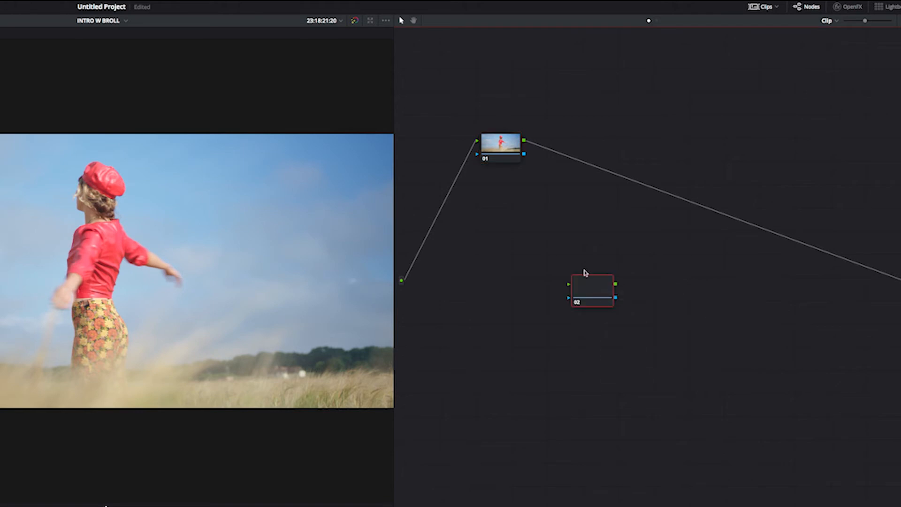
{"action": "left_click_drag", "start_coordinate": [589, 291], "coordinate": [601, 174]}
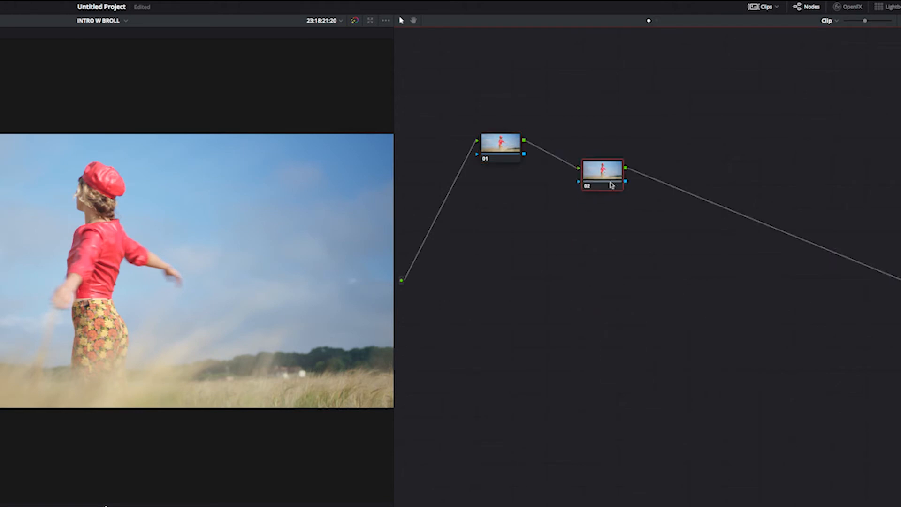
Add a third corrector node and insert it into the chain between node 02 and the output.
{"action": "right_click", "coordinate": [634, 297]}
{"action": "mouse_move", "coordinate": [657, 312]}
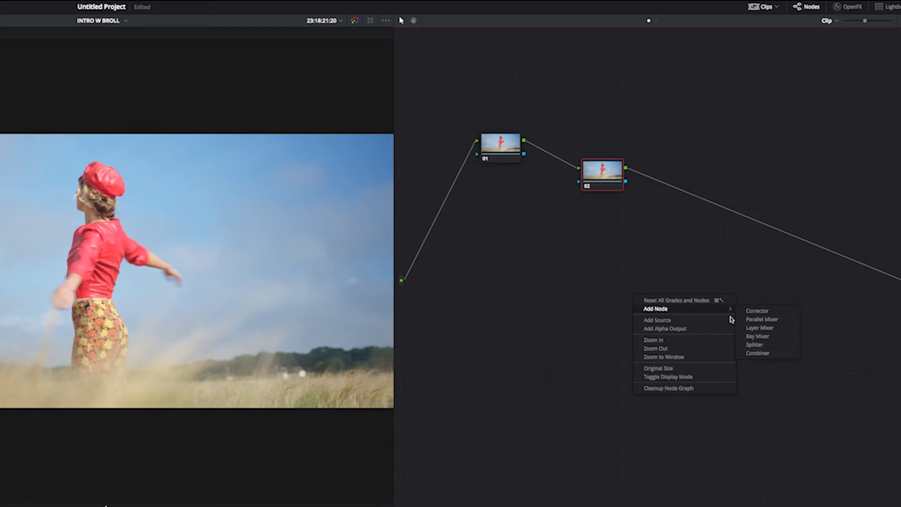
{"action": "left_click", "coordinate": [756, 311]}
{"action": "left_click_drag", "start_coordinate": [645, 292], "coordinate": [709, 195]}
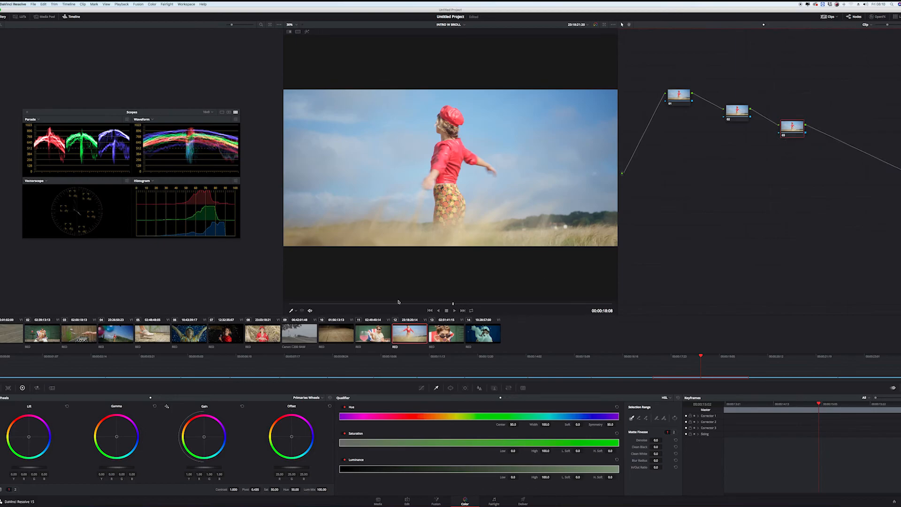
Browse the timeline's clips on the Color page and look at the Curves and Qualifier palettes.
{"action": "left_click", "coordinate": [9, 332]}
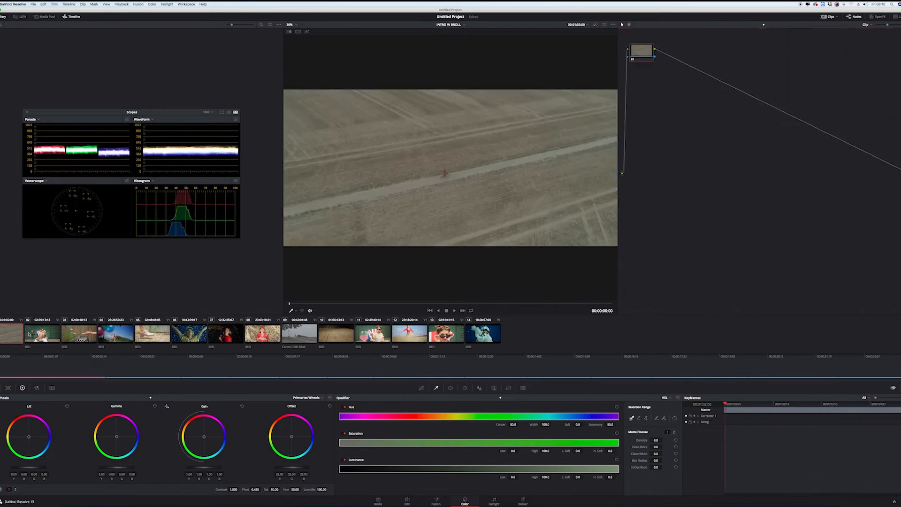
{"action": "left_click", "coordinate": [79, 333]}
{"action": "left_click", "coordinate": [114, 337]}
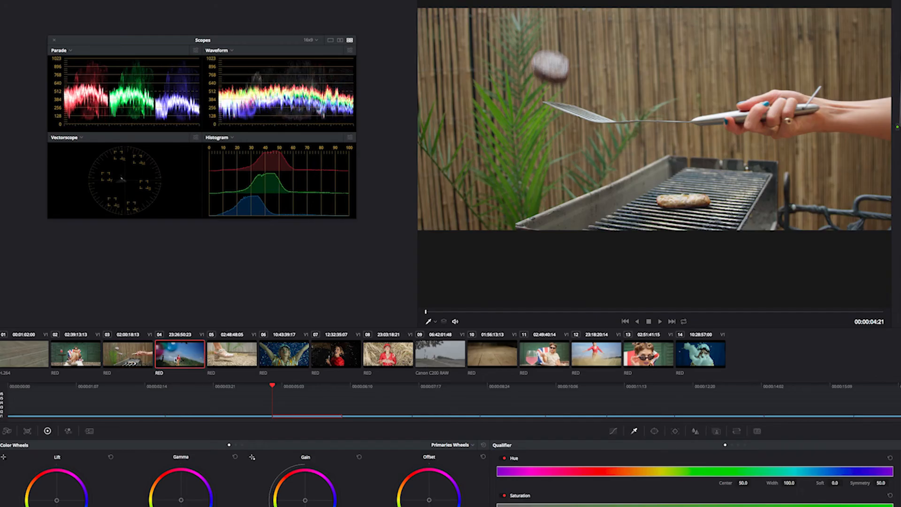
{"action": "left_click", "coordinate": [151, 335]}
{"action": "left_click", "coordinate": [199, 333]}
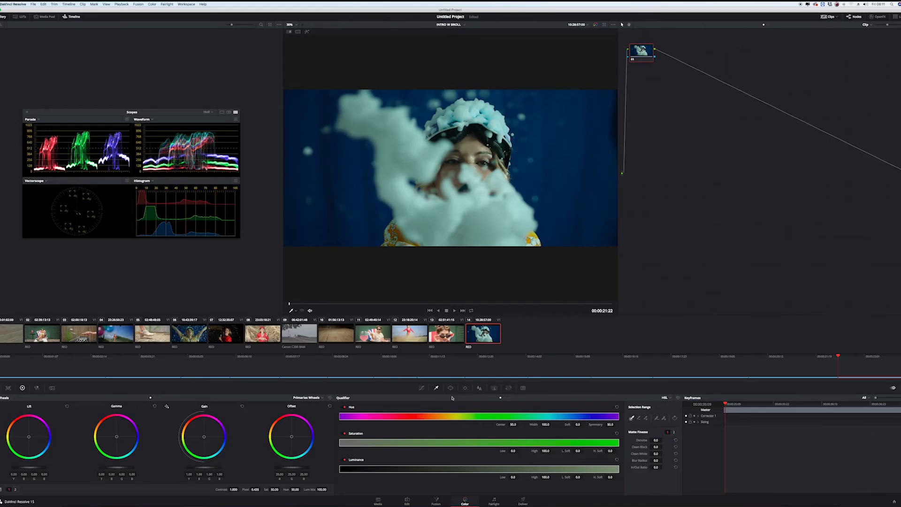
{"action": "left_click", "coordinate": [421, 387]}
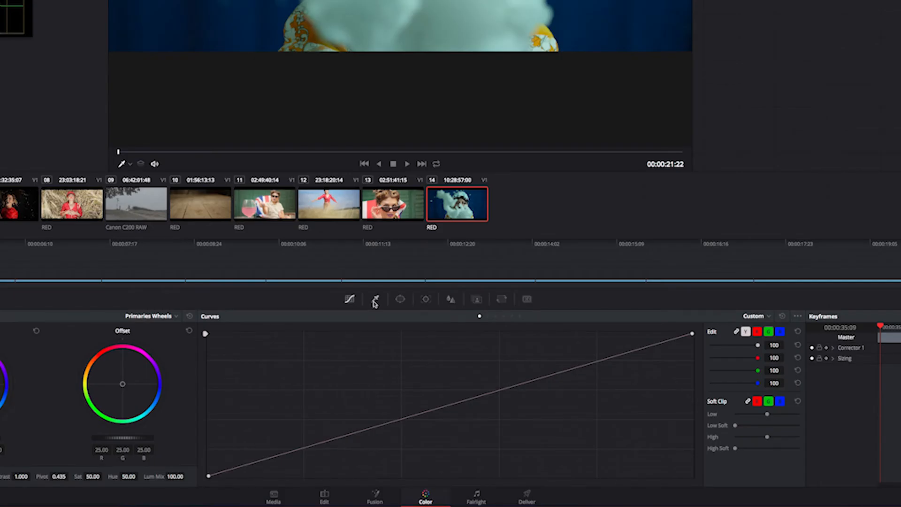
{"action": "left_click", "coordinate": [376, 300]}
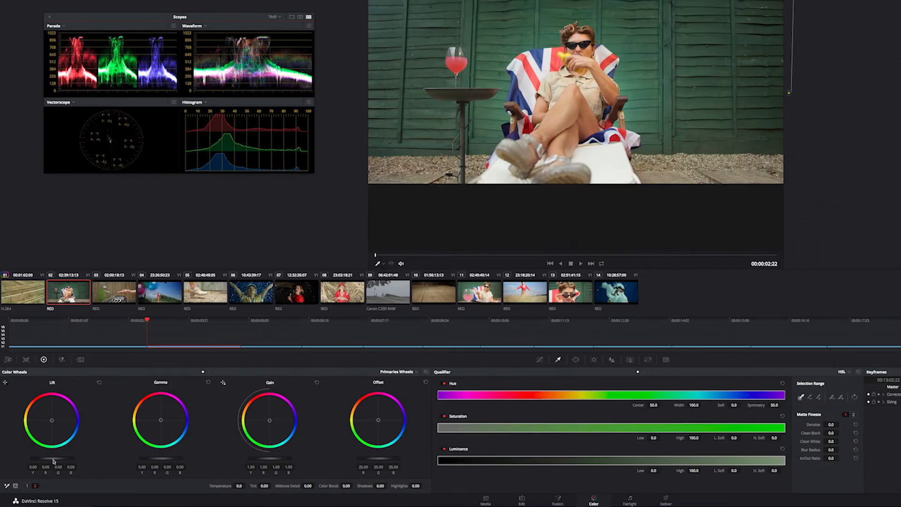
On the deckchair clip 02, set the master Lift to -0.01, Gain to 1.03 and Gamma to -0.01.
{"action": "left_click_drag", "start_coordinate": [53, 462], "coordinate": [50, 462]}
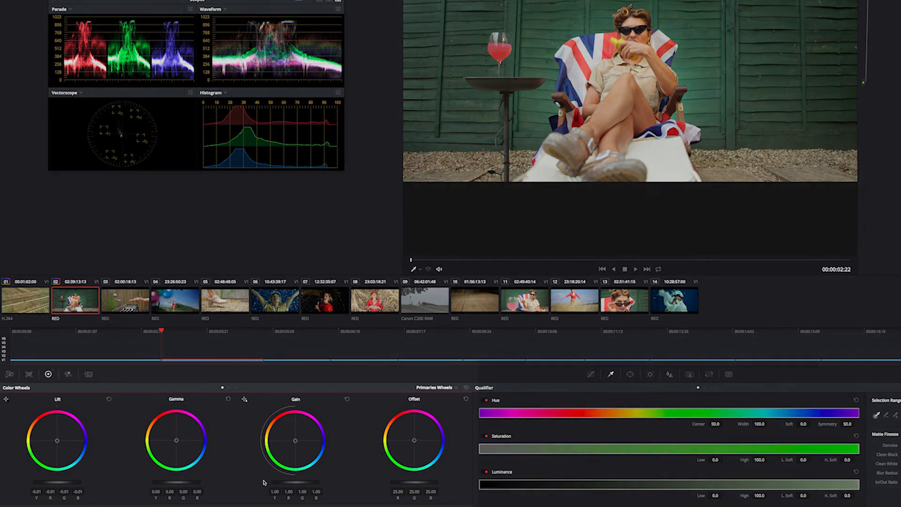
{"action": "left_click_drag", "start_coordinate": [279, 485], "coordinate": [287, 485]}
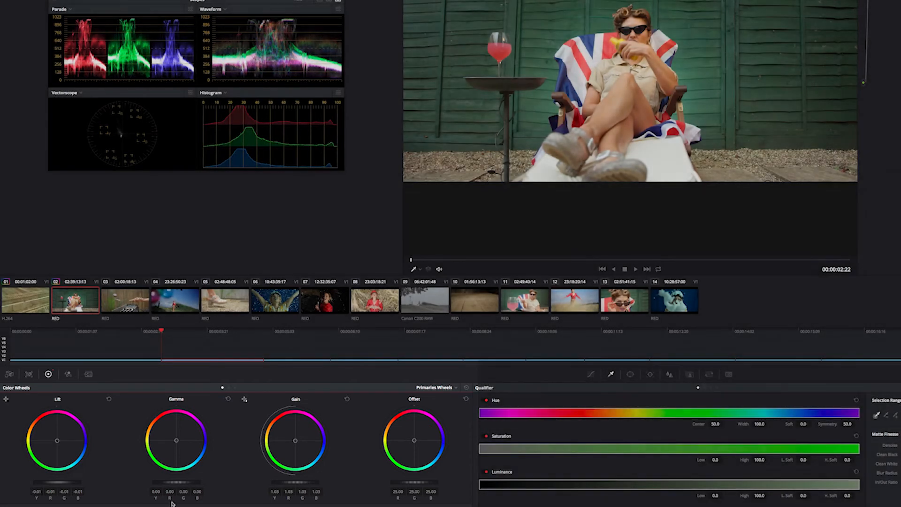
{"action": "left_click_drag", "start_coordinate": [176, 482], "coordinate": [171, 482]}
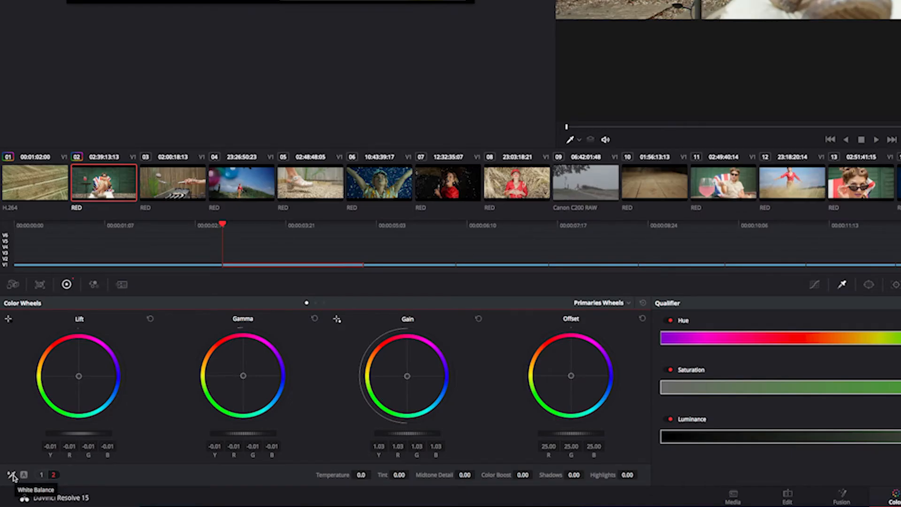
Sample the white of the flag with the White Balance picker and show the first page of primary adjustments with contrast and saturation.
{"action": "left_click", "coordinate": [12, 475]}
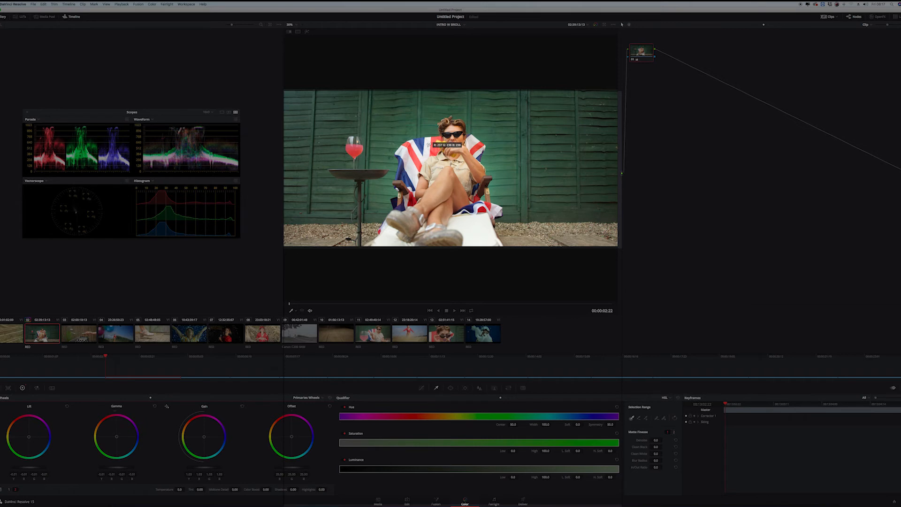
{"action": "left_click", "coordinate": [429, 144]}
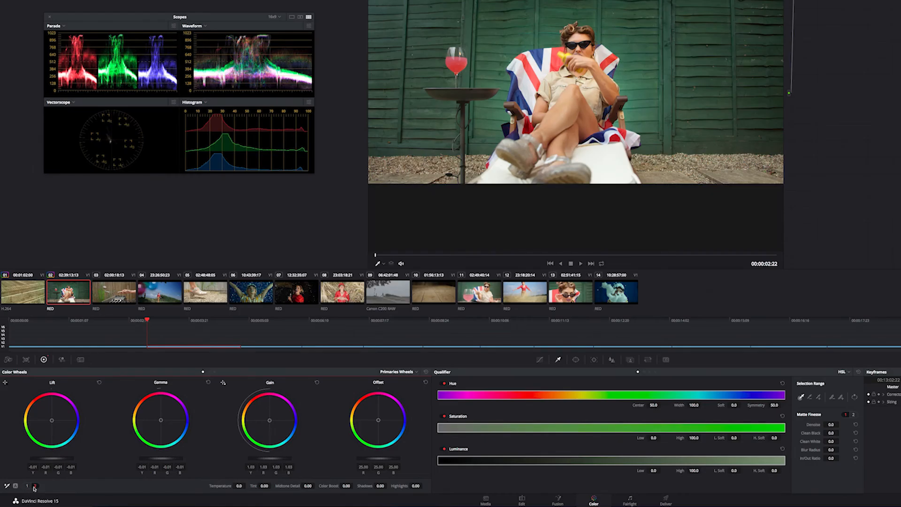
{"action": "left_click", "coordinate": [9, 489]}
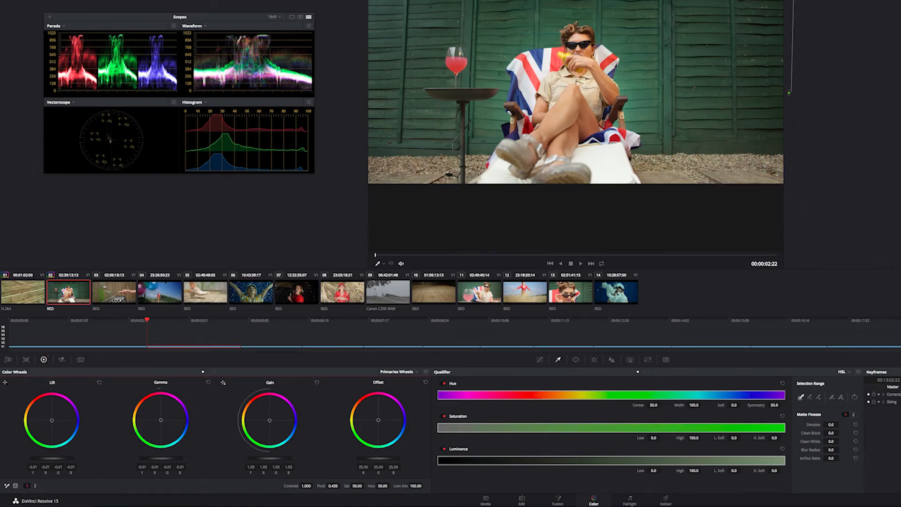
Add a second corrector node to deckchair clip 02 and insert it into the chain between node 01 and the output.
{"action": "left_click", "coordinate": [35, 485]}
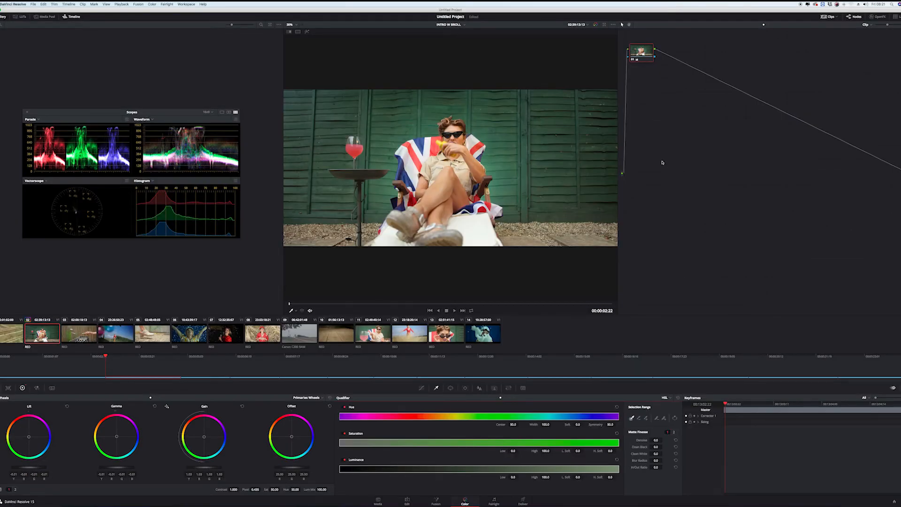
{"action": "right_click", "coordinate": [684, 133]}
{"action": "mouse_move", "coordinate": [696, 141]}
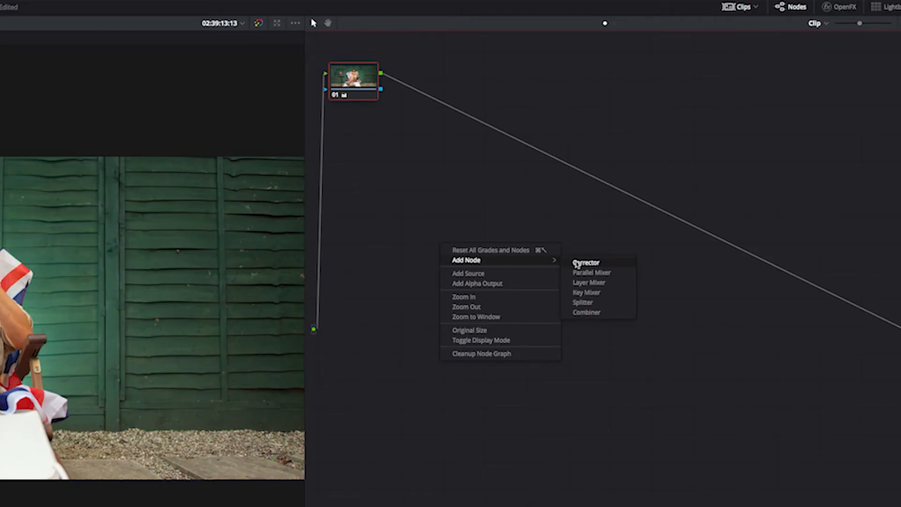
{"action": "left_click", "coordinate": [578, 263]}
{"action": "mouse_move", "coordinate": [441, 247]}
{"action": "left_mouse_down"}
{"action": "mouse_move", "coordinate": [462, 173]}
{"action": "mouse_move", "coordinate": [490, 126]}
{"action": "mouse_move", "coordinate": [476, 113]}
{"action": "mouse_move", "coordinate": [476, 122]}
{"action": "left_mouse_up"}
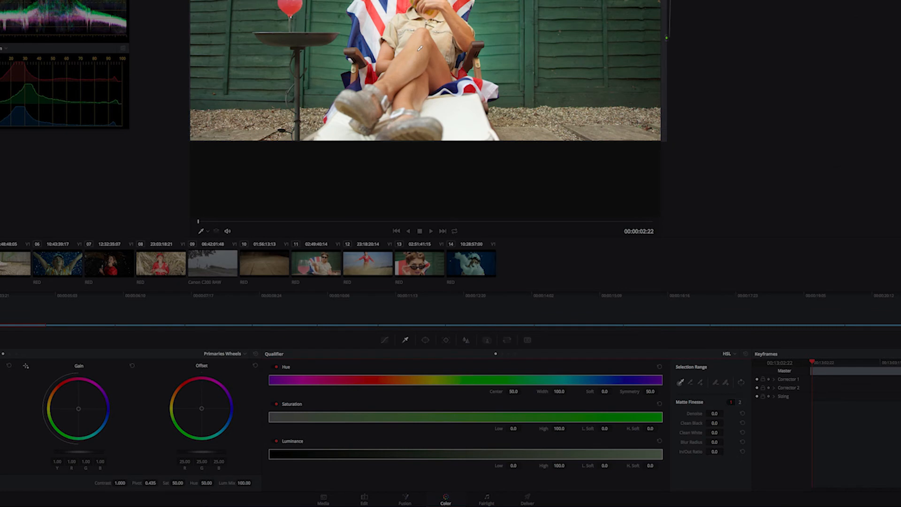
Qualify the skin tone on node 02 by sampling the bare leg, and widen the hue range to 5.0.
{"action": "left_click", "coordinate": [422, 49]}
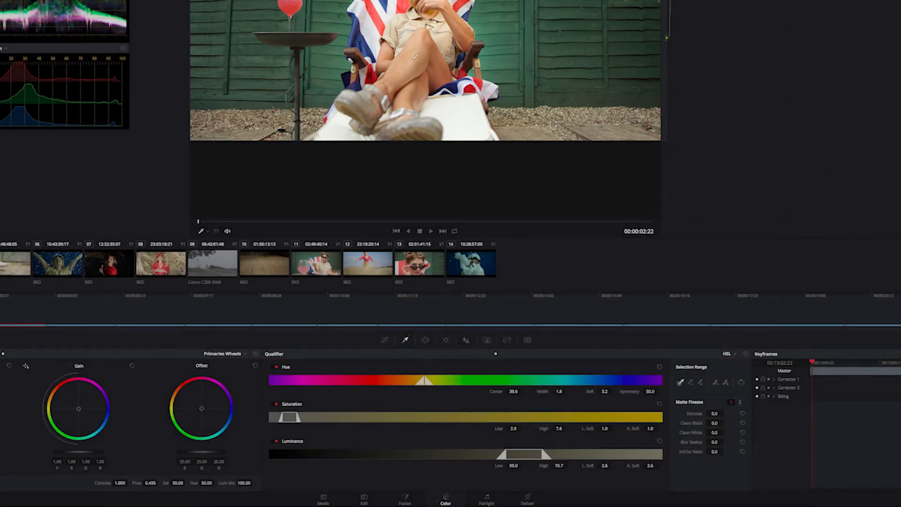
{"action": "left_click", "coordinate": [423, 55]}
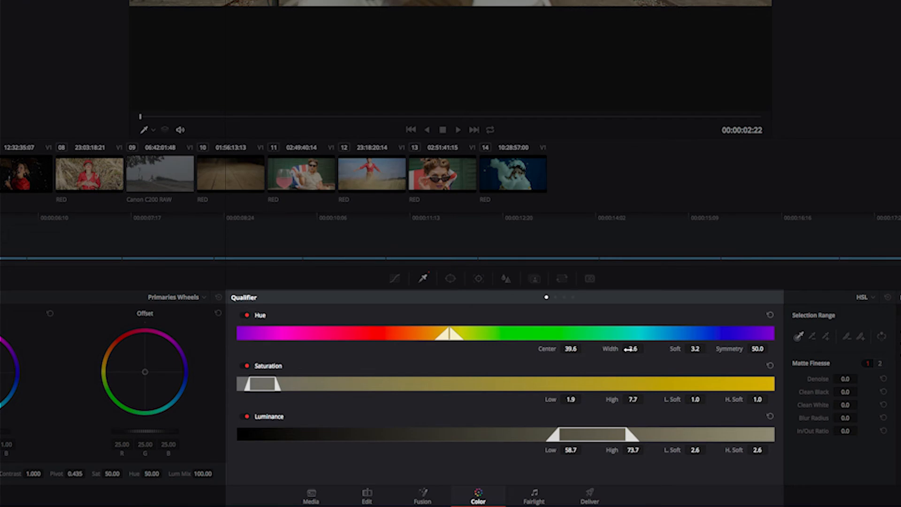
{"action": "left_click_drag", "start_coordinate": [633, 349], "coordinate": [646, 349]}
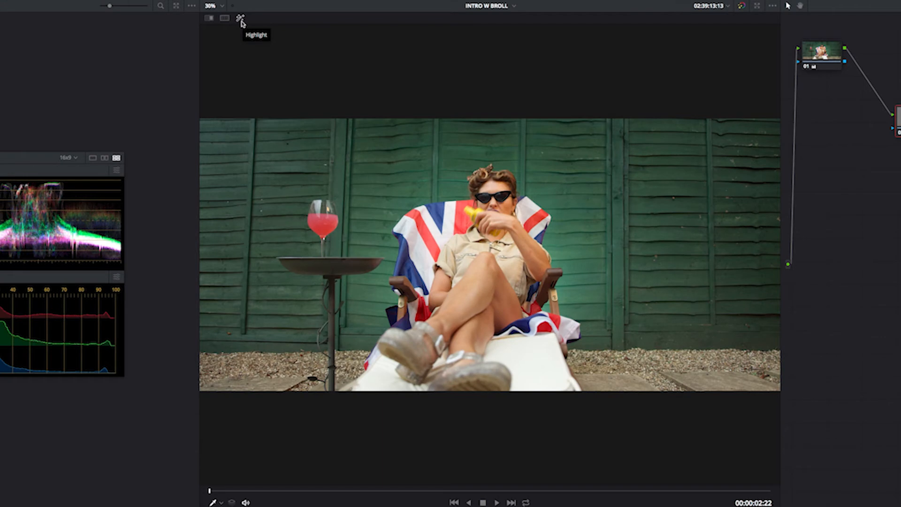
Refine the skin matte in Highlight view with Clean Black 35.2 and Clean White about 19.8, and return to the normal view.
{"action": "left_click", "coordinate": [240, 20]}
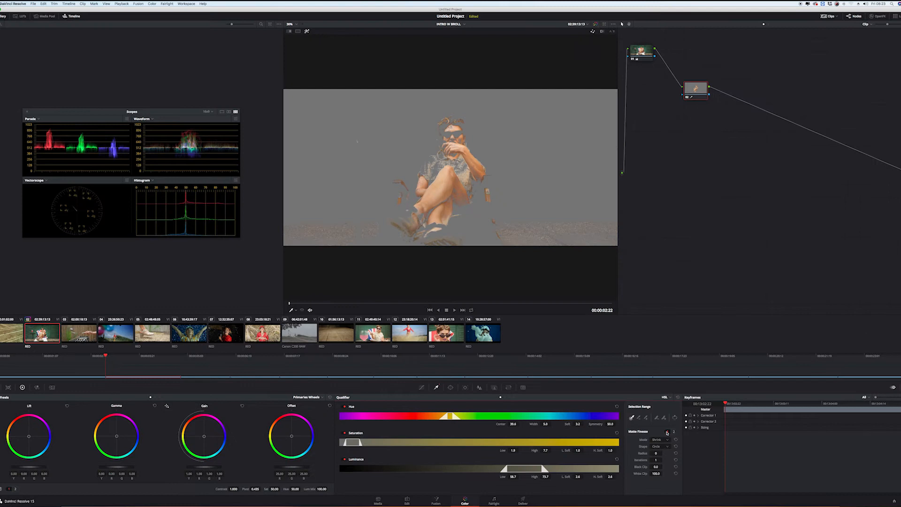
{"action": "left_click", "coordinate": [667, 432]}
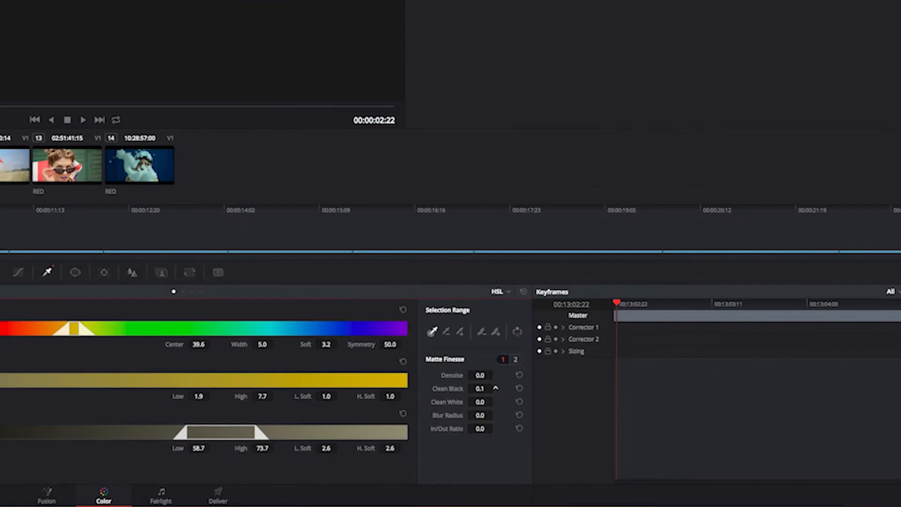
{"action": "left_click_drag", "start_coordinate": [655, 446], "coordinate": [664, 447]}
{"action": "left_click_drag", "start_coordinate": [495, 389], "coordinate": [495, 388]}
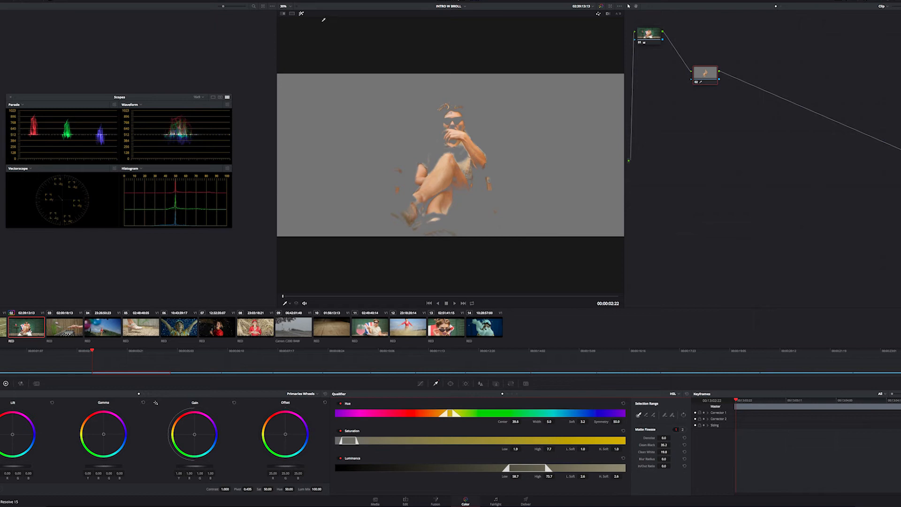
{"action": "left_click", "coordinate": [301, 14]}
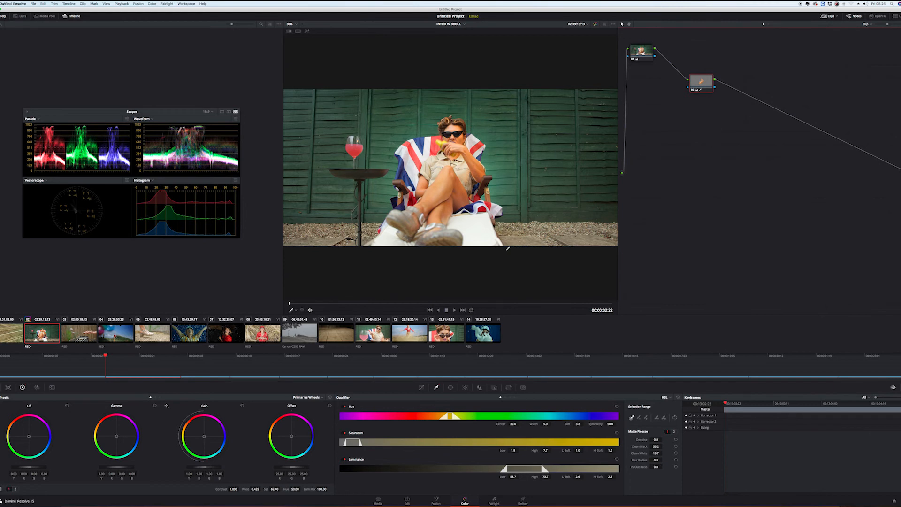
Add a third corrector node and insert it into the chain between node 02 and the output.
{"action": "right_click", "coordinate": [726, 140]}
{"action": "mouse_move", "coordinate": [738, 148]}
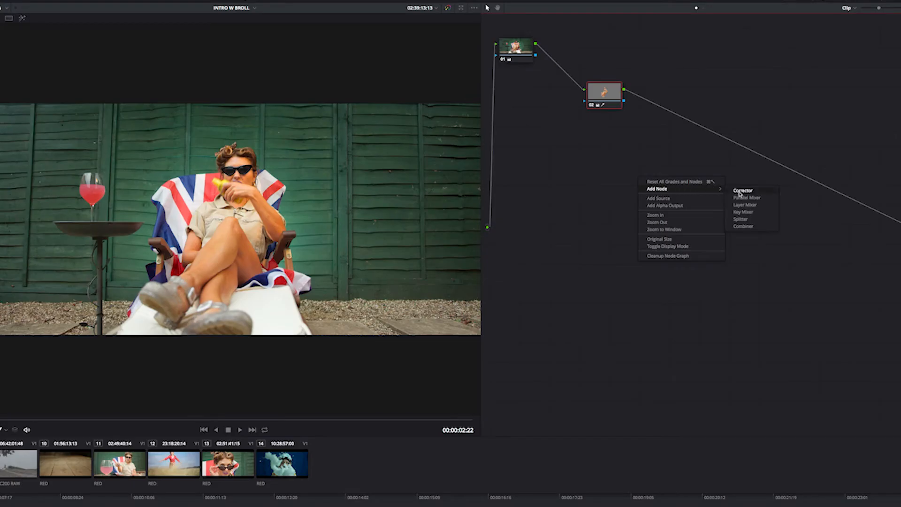
{"action": "left_click", "coordinate": [741, 192]}
{"action": "left_click_drag", "start_coordinate": [642, 180], "coordinate": [683, 121]}
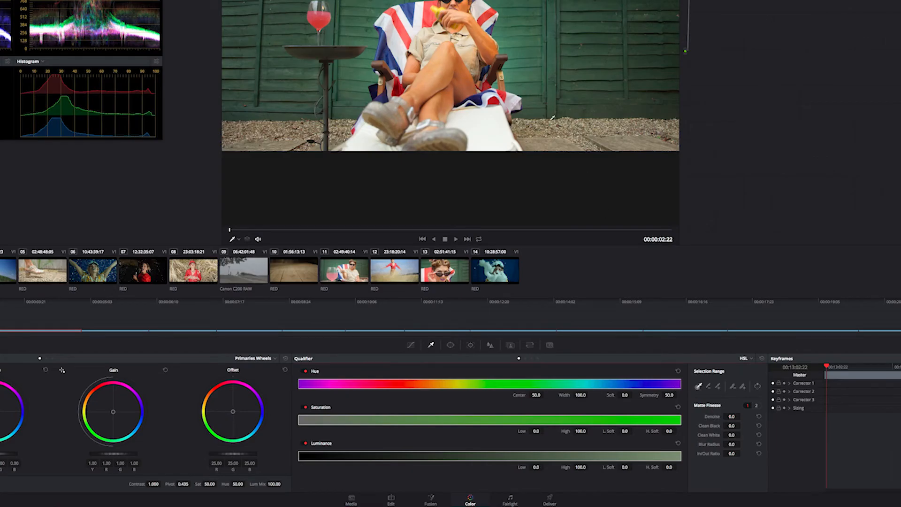
Qualify the green fence on node 03 by sampling across it, and set the matte's Clean Black to about 34.9.
{"action": "left_click", "coordinate": [522, 33]}
{"action": "left_click_drag", "start_coordinate": [527, 52], "coordinate": [537, 66]}
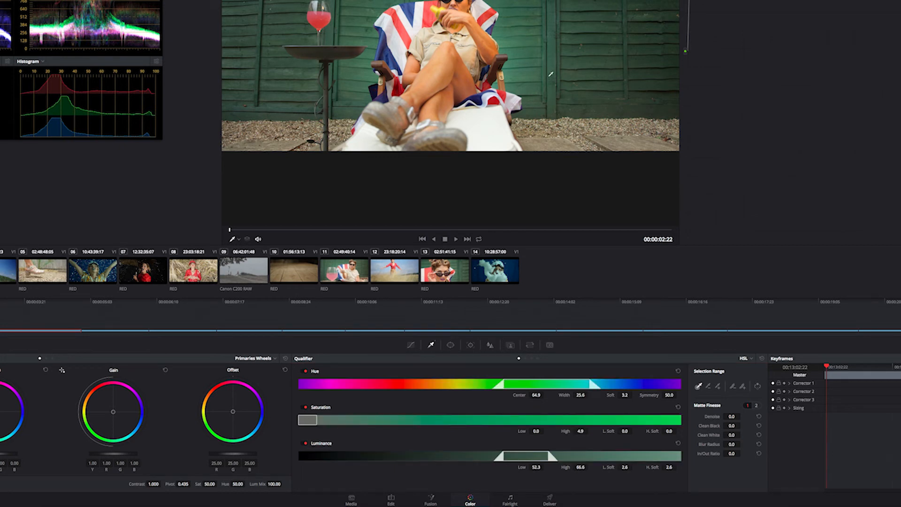
{"action": "left_click_drag", "start_coordinate": [548, 75], "coordinate": [549, 73]}
{"action": "left_click", "coordinate": [306, 32]}
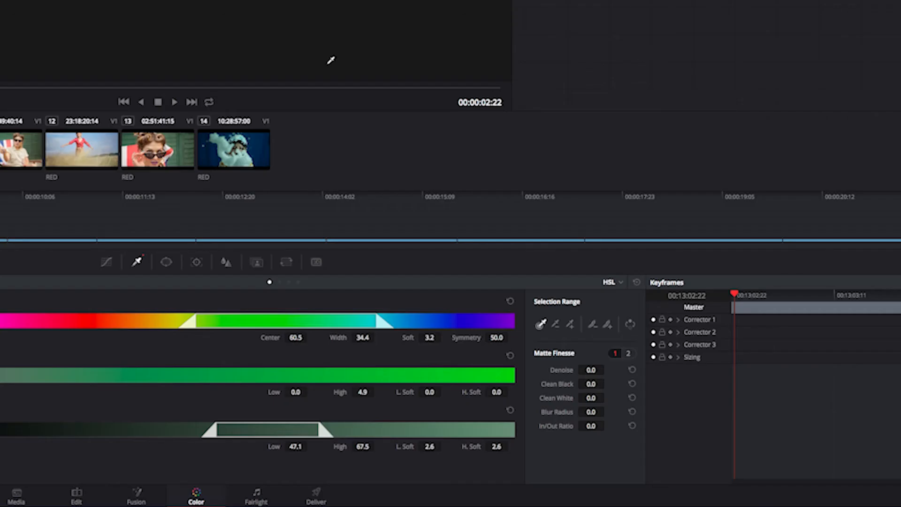
{"action": "left_click_drag", "start_coordinate": [602, 381], "coordinate": [608, 384]}
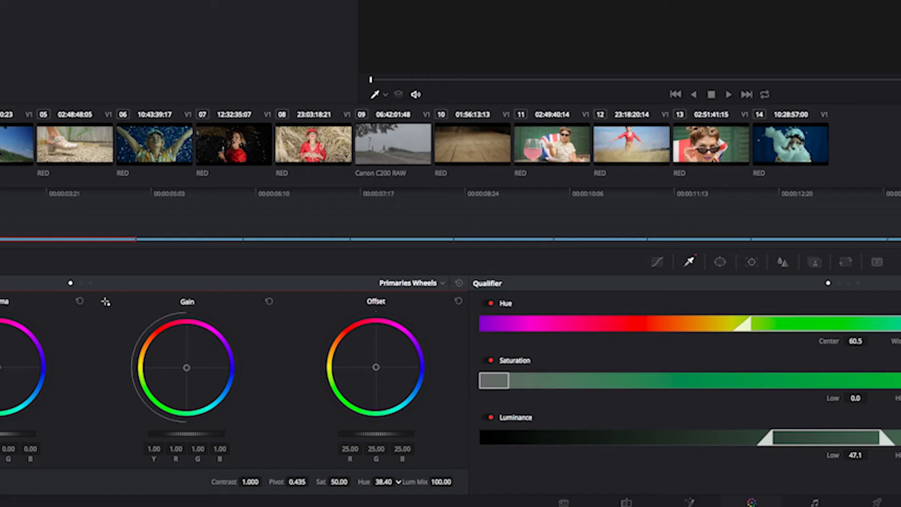
Shift the fence's hue from green to teal on node 03, and raise its contrast to about 1.08 and saturation to about 64.
{"action": "left_click_drag", "start_coordinate": [398, 482], "coordinate": [397, 482]}
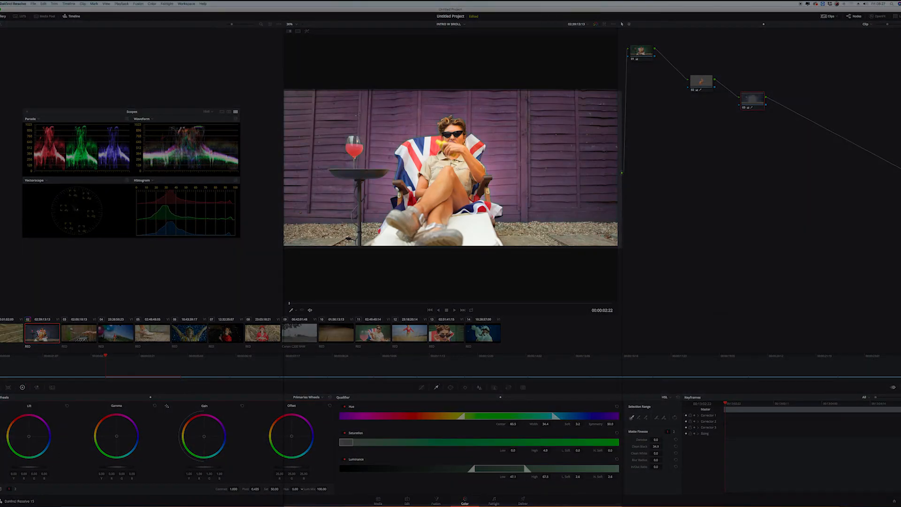
{"action": "left_click_drag", "start_coordinate": [302, 488], "coordinate": [300, 488]}
{"action": "left_click_drag", "start_coordinate": [234, 488], "coordinate": [230, 489]}
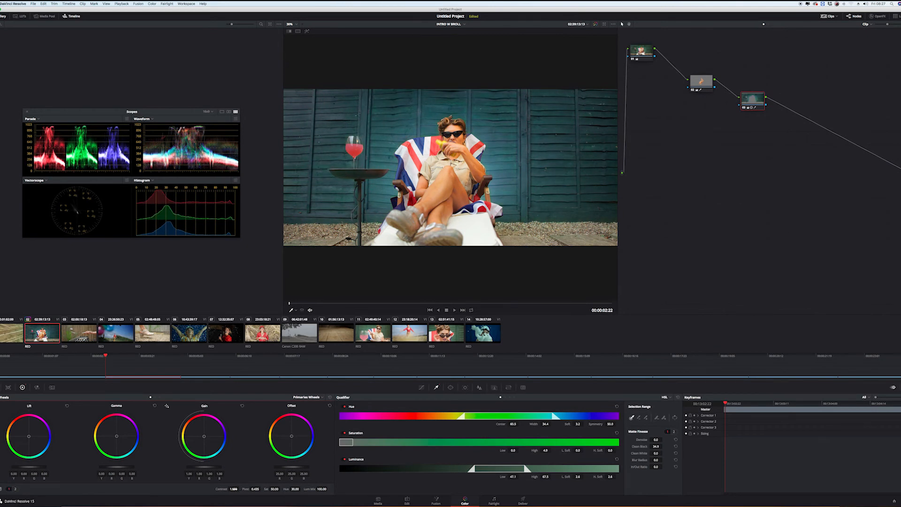
{"action": "left_click_drag", "start_coordinate": [270, 489], "coordinate": [278, 489]}
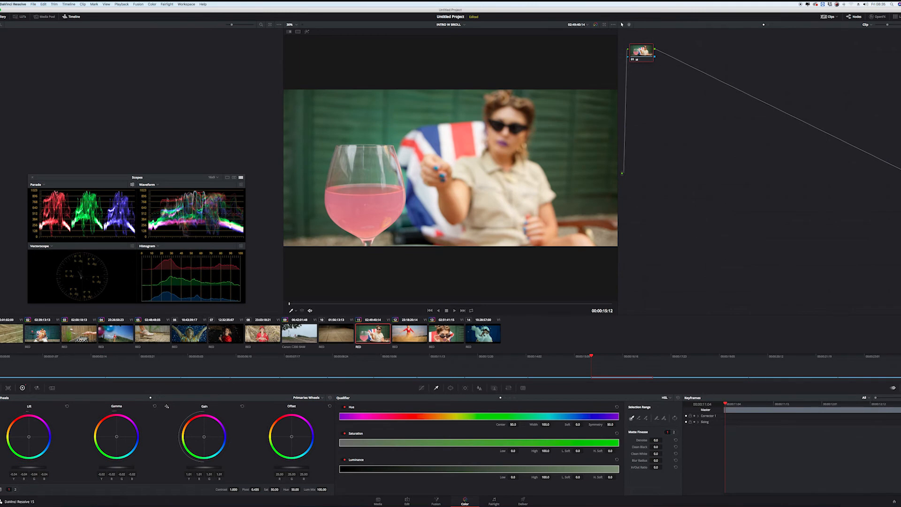
Grab a still of the graded deckchair clip 02 and apply its grade to the wine-glass clip 11.
{"action": "left_click", "coordinate": [42, 333]}
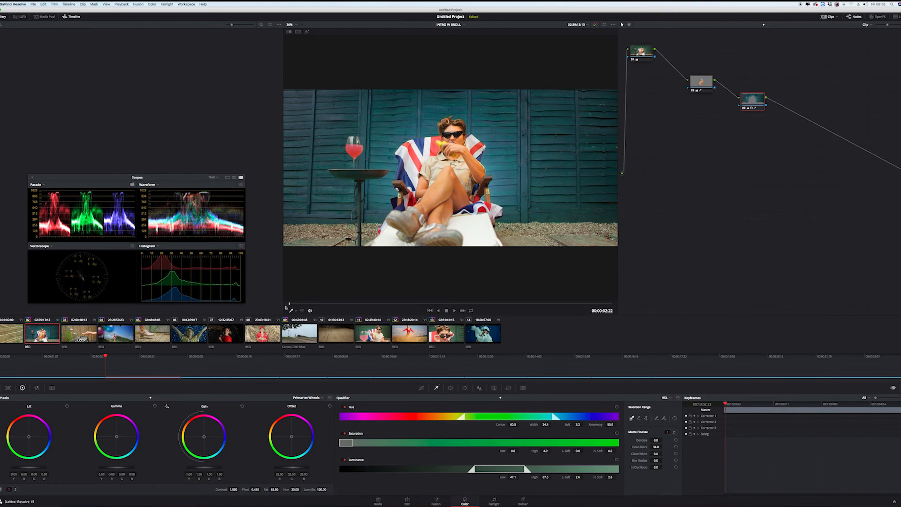
{"action": "left_click", "coordinate": [372, 333]}
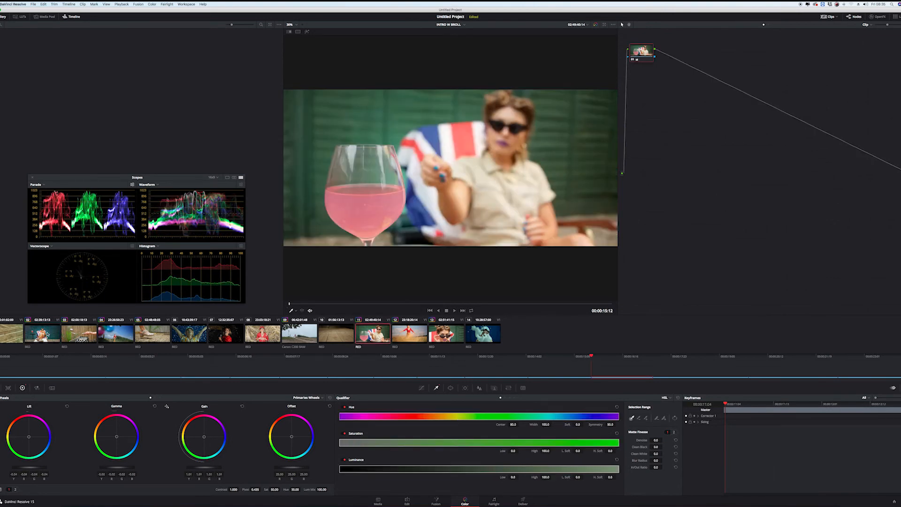
{"action": "left_click", "coordinate": [48, 334]}
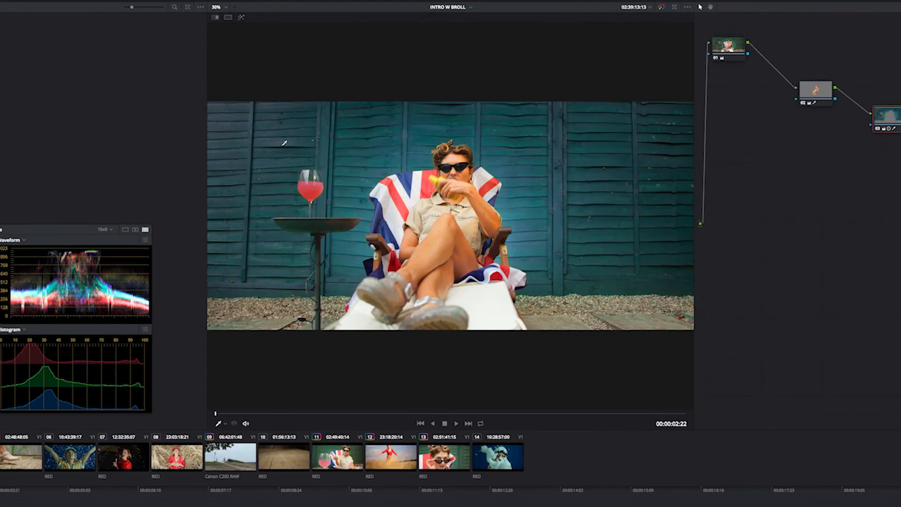
{"action": "right_click", "coordinate": [336, 118]}
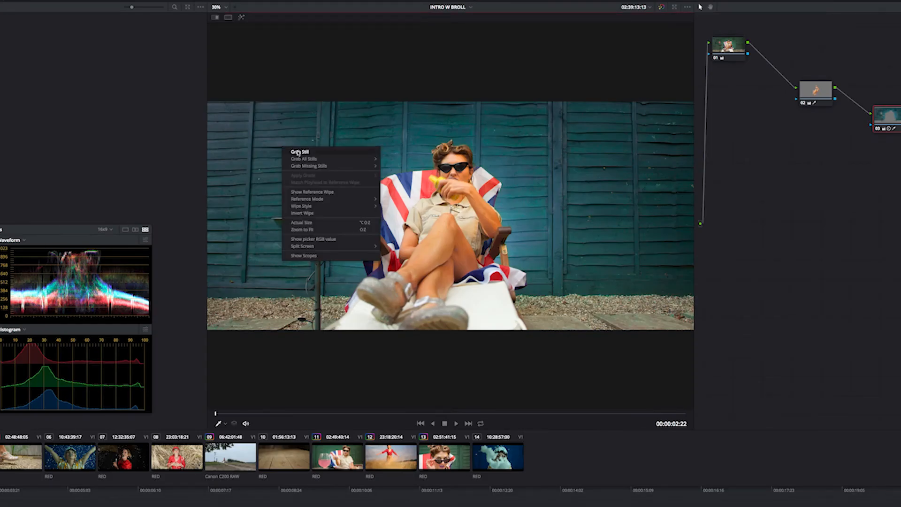
{"action": "left_click", "coordinate": [298, 152]}
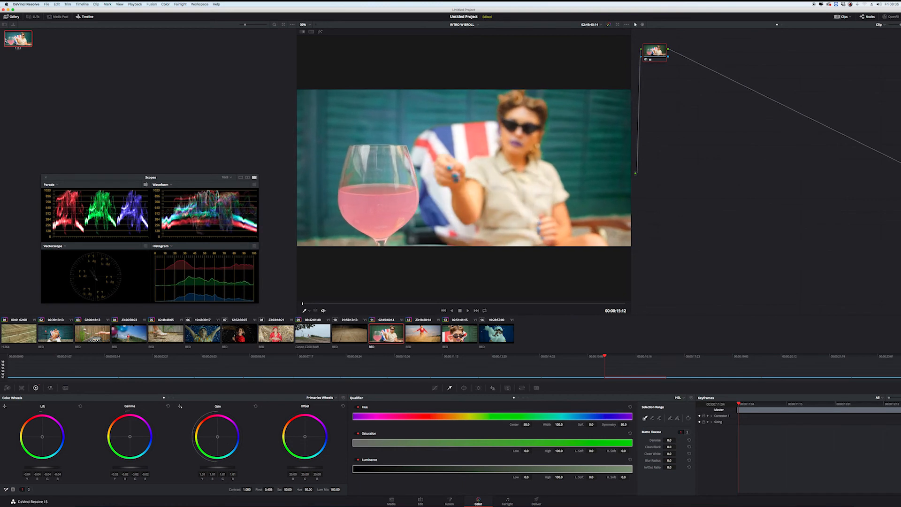
{"action": "right_click", "coordinate": [17, 40]}
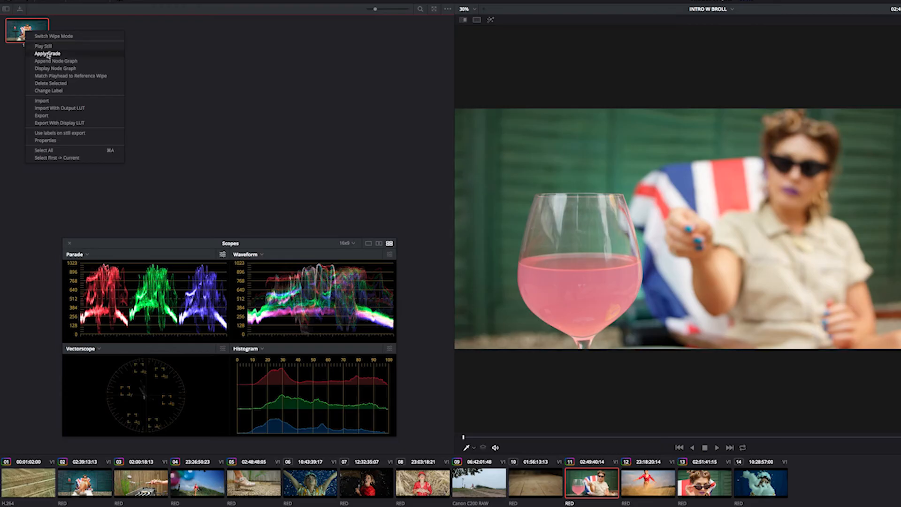
{"action": "left_click", "coordinate": [47, 53]}
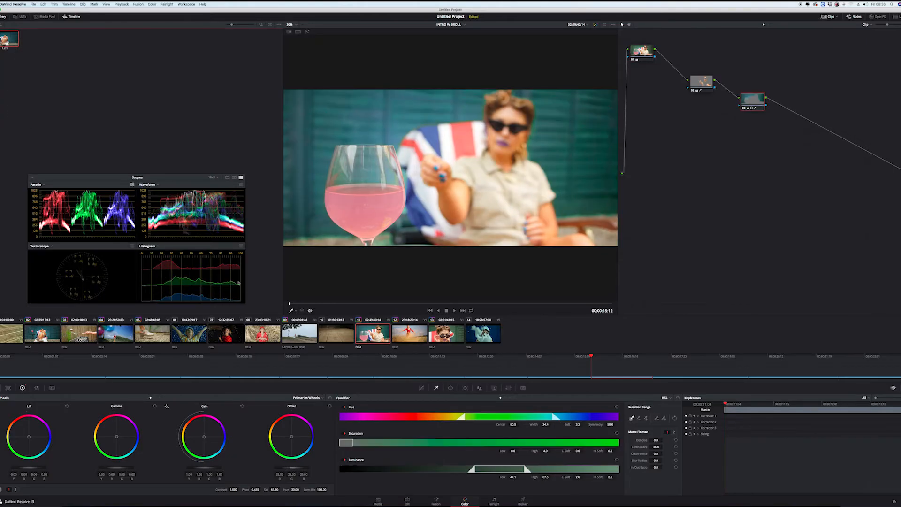
Compare clips 02 and 11, and turn on the image wipe against the grabbed still on clip 11.
{"action": "left_click", "coordinate": [43, 335]}
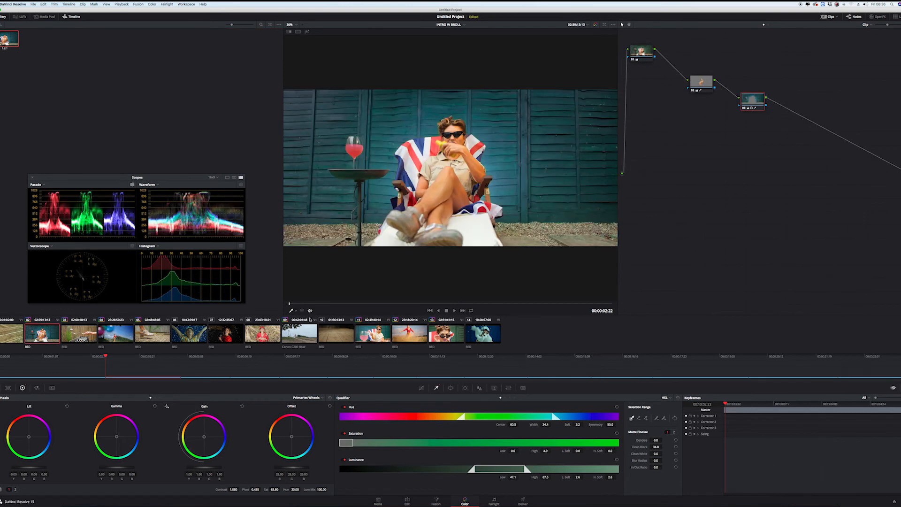
{"action": "left_click", "coordinate": [372, 334]}
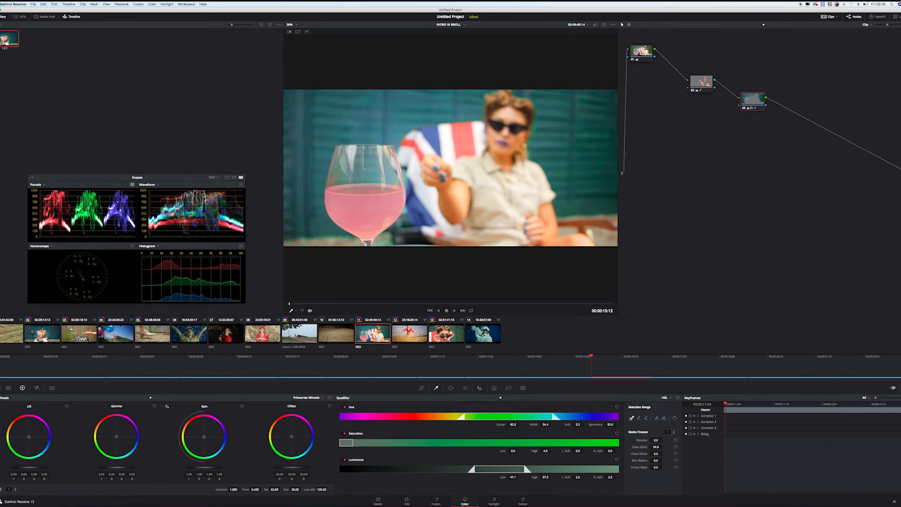
{"action": "left_click", "coordinate": [42, 334]}
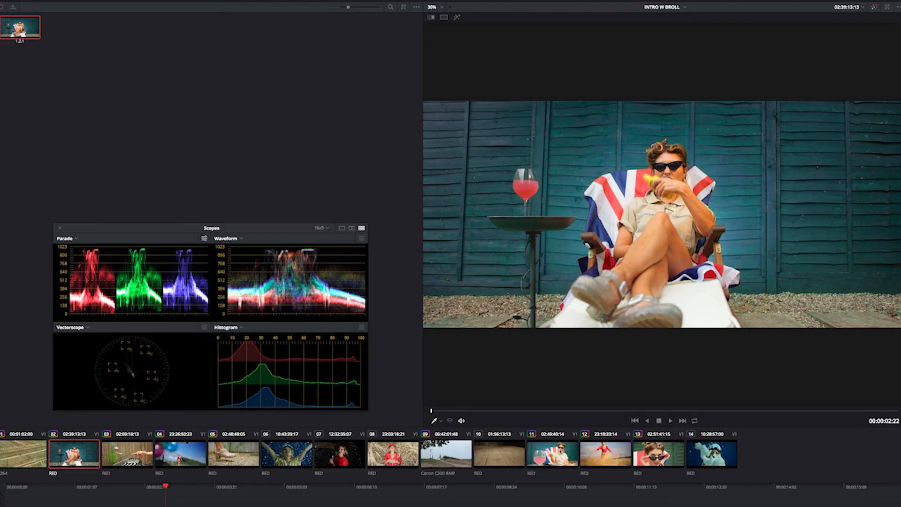
{"action": "left_click", "coordinate": [385, 330]}
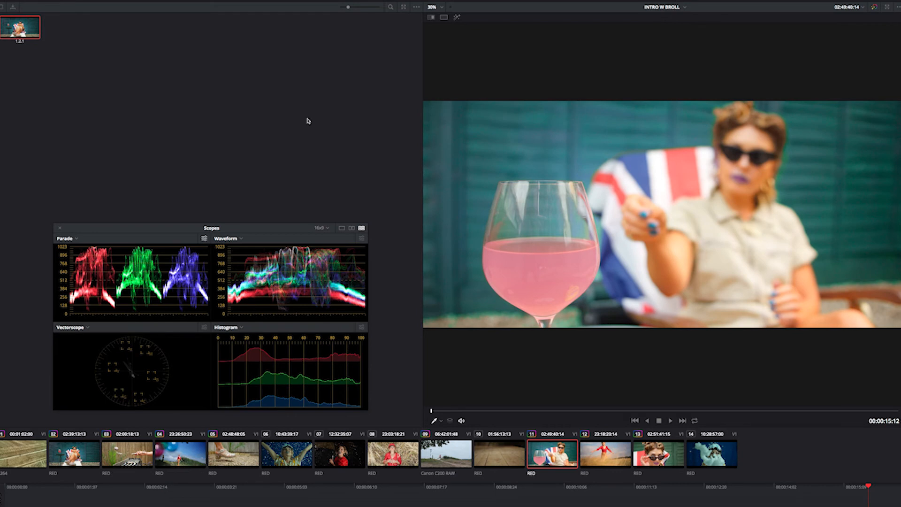
{"action": "left_click", "coordinate": [430, 17]}
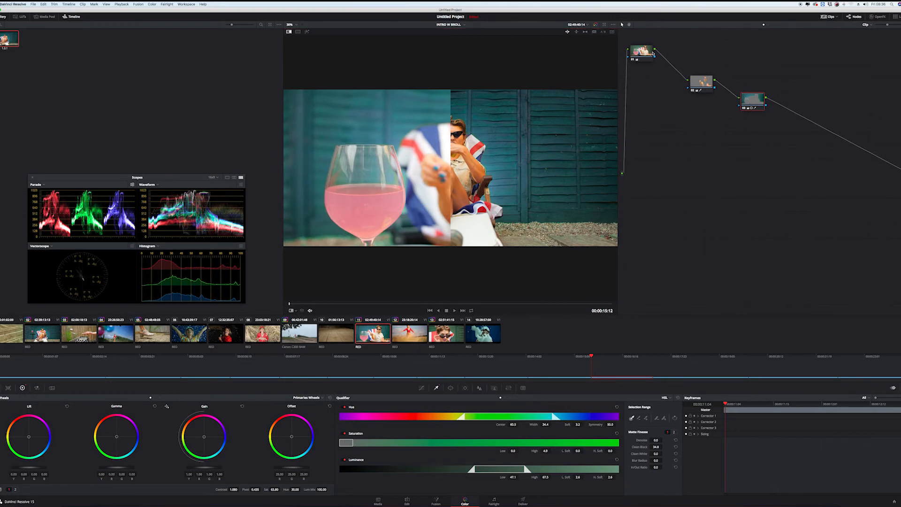
Add a fourth corrector node to wine-glass clip 11 and insert it between node 03 and the output.
{"action": "right_click", "coordinate": [714, 156]}
{"action": "mouse_move", "coordinate": [749, 165]}
{"action": "left_click", "coordinate": [789, 165]}
{"action": "left_click_drag", "start_coordinate": [718, 158], "coordinate": [813, 120]}
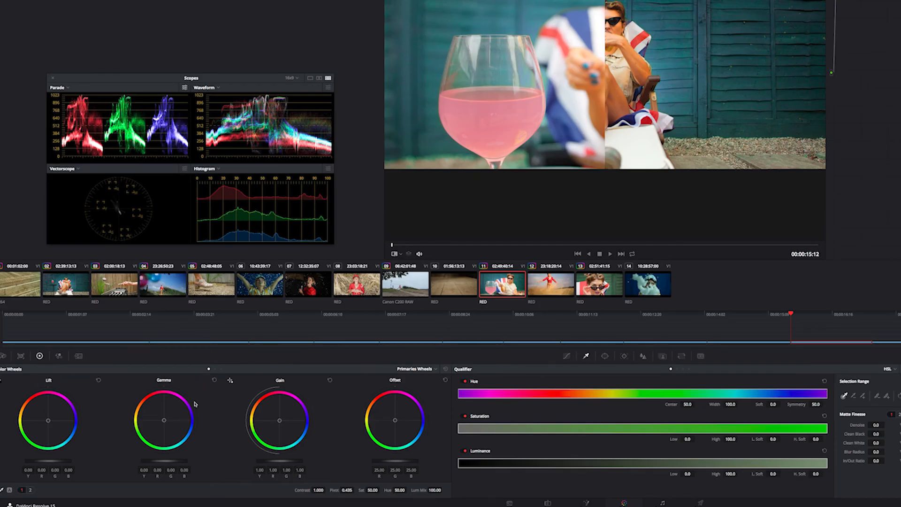
Lower the master Lift, Gamma and Gain slightly on node 04 and raise its contrast to about 1.06 to match the still.
{"action": "left_click_drag", "start_coordinate": [57, 460], "coordinate": [25, 468]}
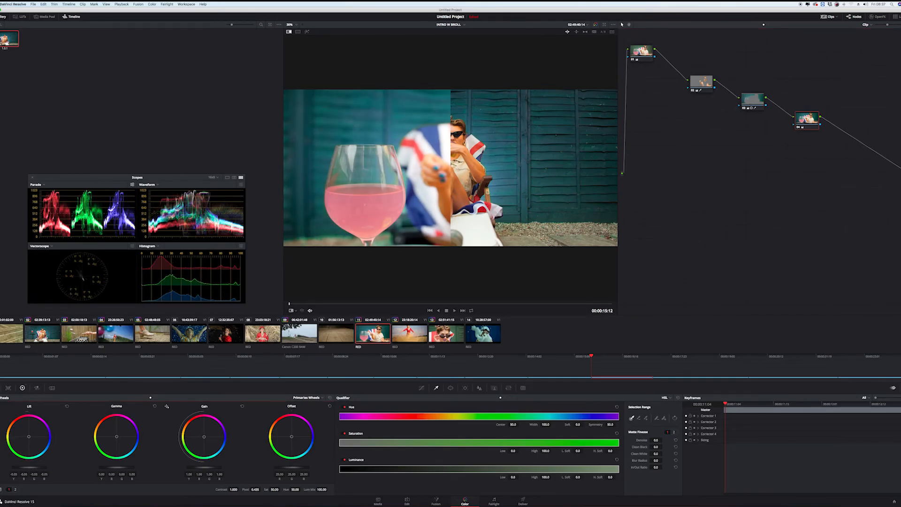
{"action": "left_click_drag", "start_coordinate": [116, 467], "coordinate": [108, 467]}
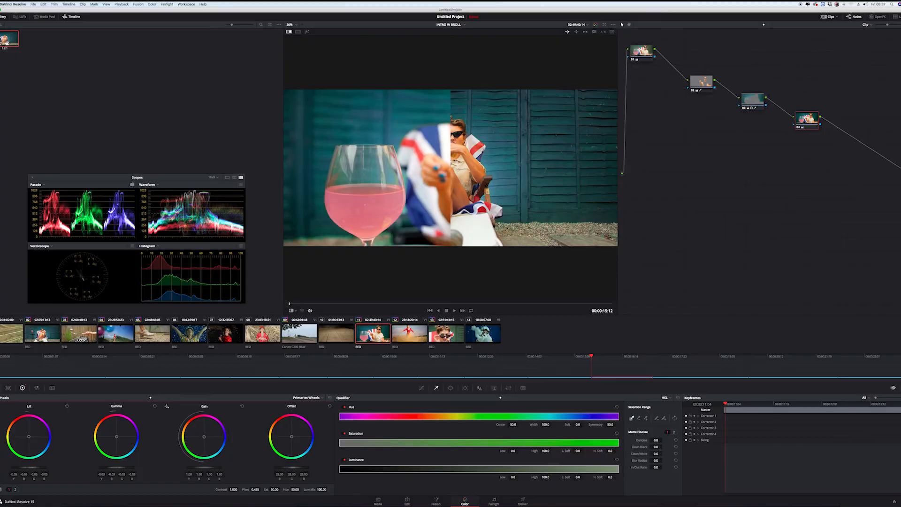
{"action": "left_click_drag", "start_coordinate": [204, 467], "coordinate": [199, 467]}
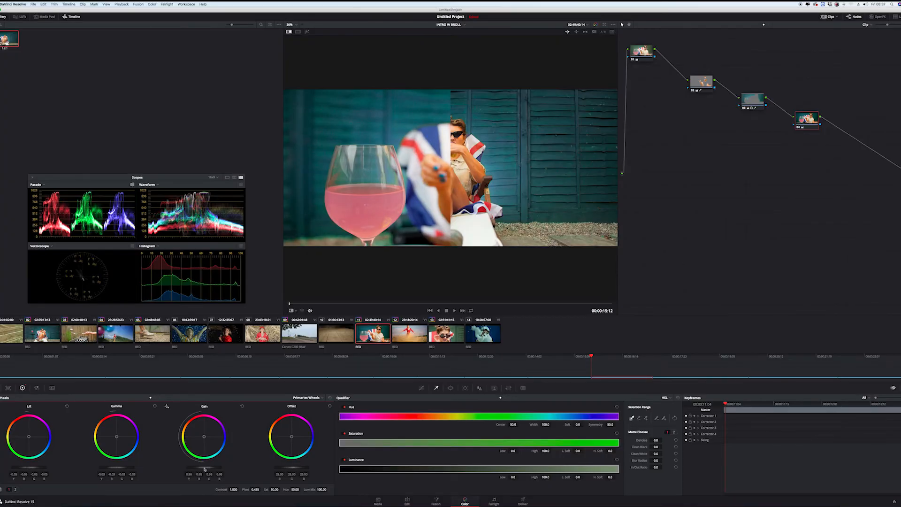
{"action": "left_click_drag", "start_coordinate": [234, 490], "coordinate": [240, 489]}
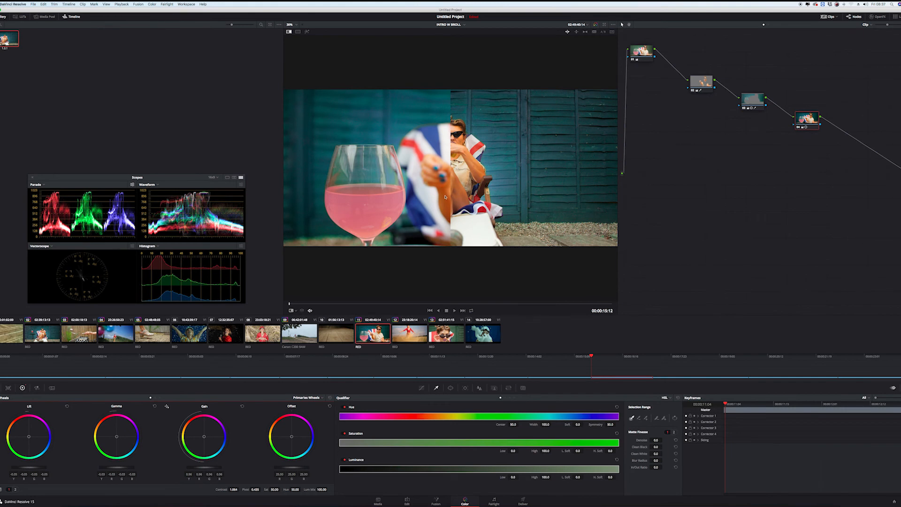
Raise the qualifier's Clean Black on node 03 of wine-glass clip 11 to 100.
{"action": "left_click", "coordinate": [704, 84]}
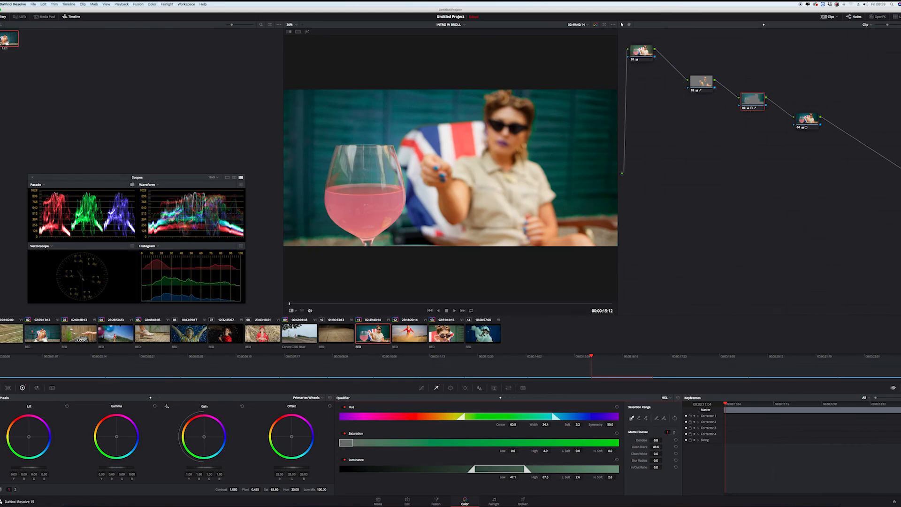
{"action": "left_click_drag", "start_coordinate": [661, 446], "coordinate": [664, 447]}
Add a corrector node between node 04 and the output of clip 11, and label it WINE GLASS.
{"action": "right_click", "coordinate": [734, 186]}
{"action": "mouse_move", "coordinate": [760, 193]}
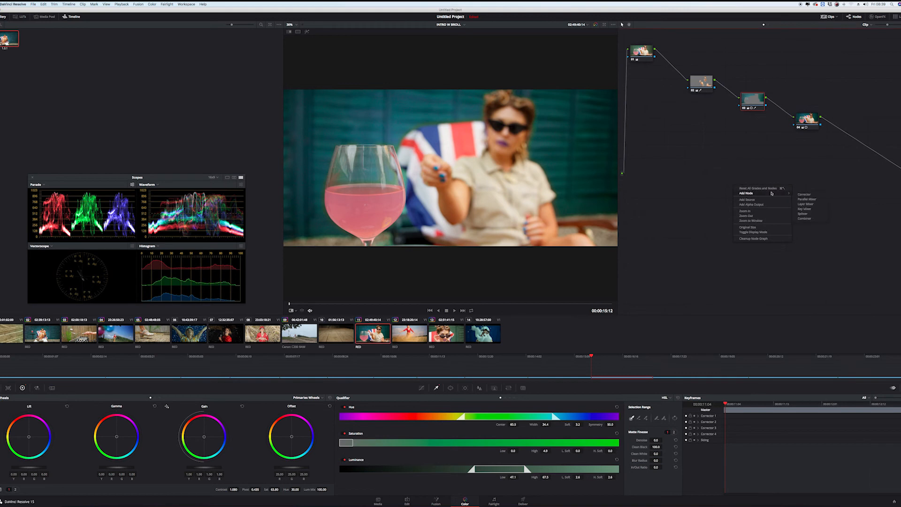
{"action": "left_click", "coordinate": [801, 196]}
{"action": "left_click_drag", "start_coordinate": [739, 186], "coordinate": [860, 141]}
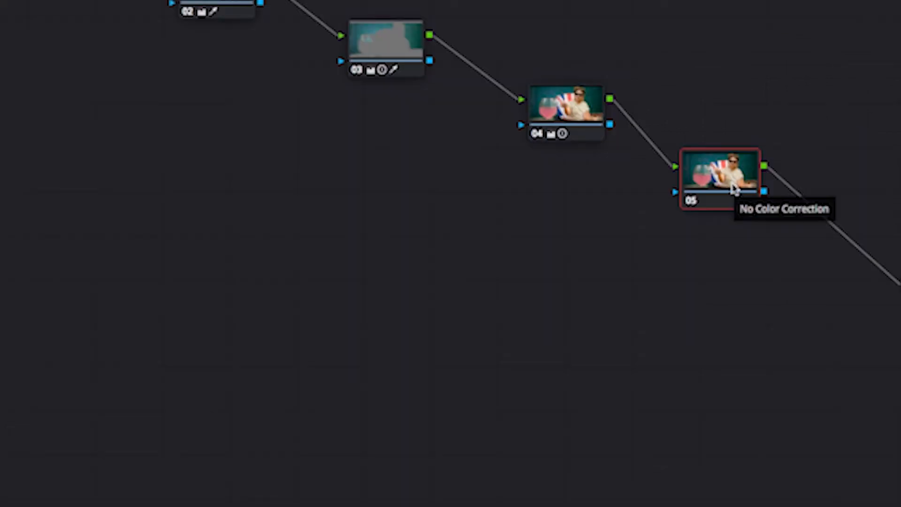
{"action": "right_click", "coordinate": [735, 190]}
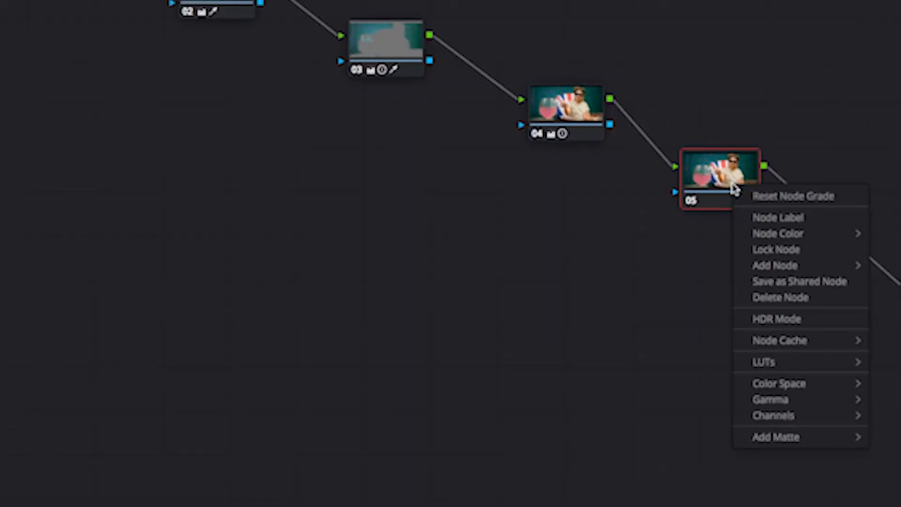
{"action": "left_click", "coordinate": [792, 224]}
{"action": "type", "text": "WINE GLASS"}
{"action": "key", "text": "Return"}
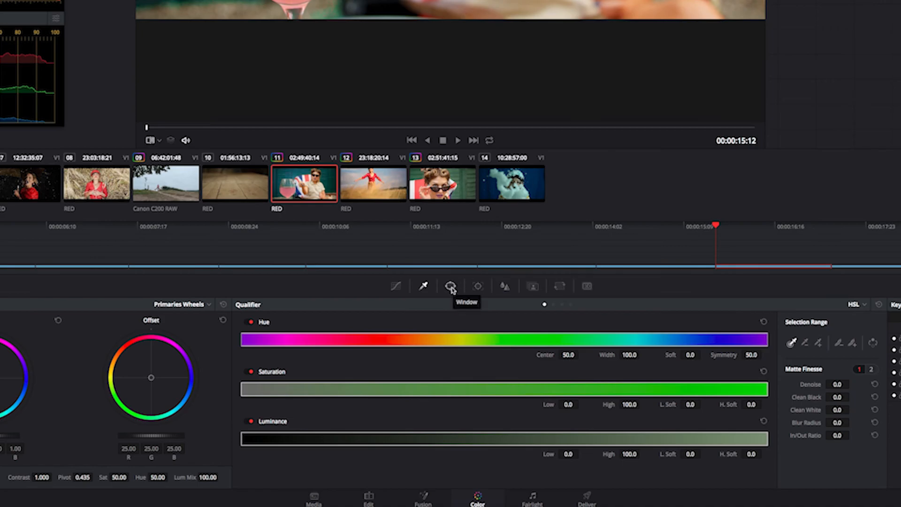
Trace a closed curve window around the wine glass and its stem on the WINE GLASS node.
{"action": "left_click", "coordinate": [450, 286]}
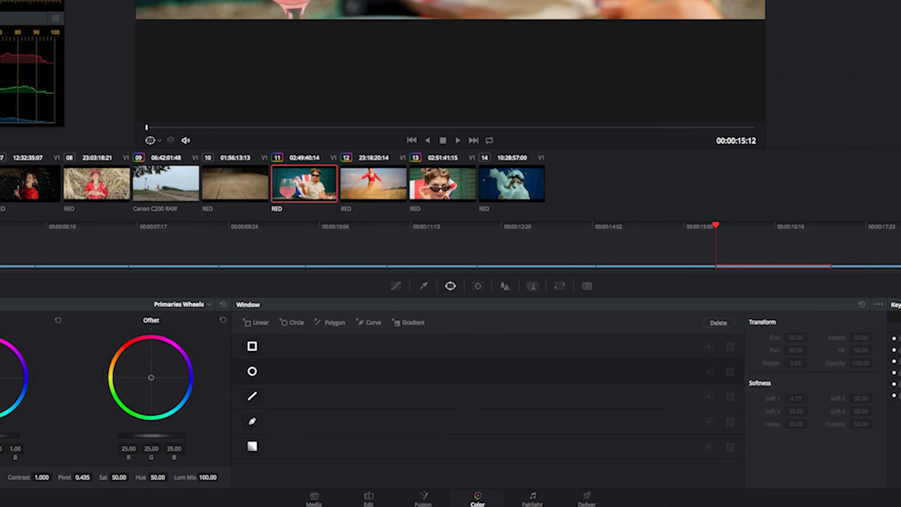
{"action": "left_click", "coordinate": [253, 421]}
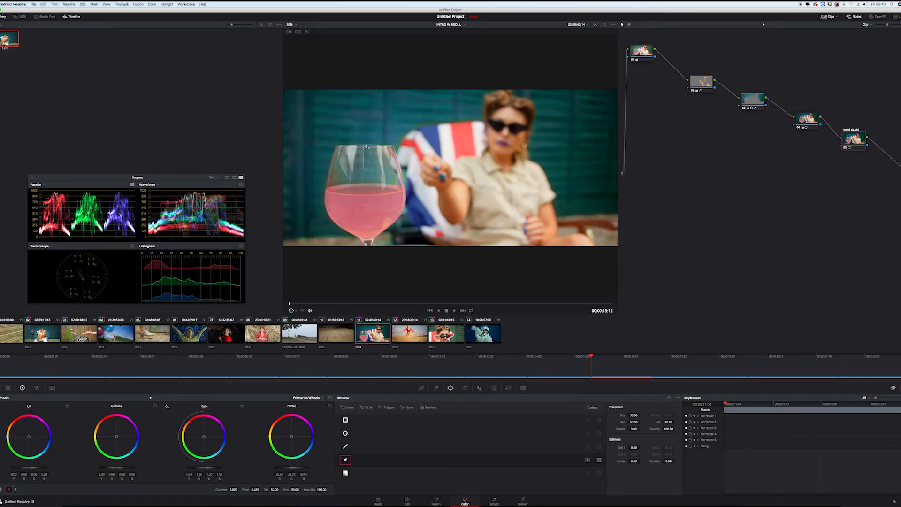
{"action": "left_click", "coordinate": [365, 144]}
{"action": "left_click", "coordinate": [335, 145]}
{"action": "left_click", "coordinate": [329, 167]}
{"action": "left_click", "coordinate": [323, 194]}
{"action": "left_click", "coordinate": [331, 215]}
{"action": "left_click", "coordinate": [343, 230]}
{"action": "left_click", "coordinate": [364, 246]}
{"action": "left_click", "coordinate": [364, 260]}
{"action": "left_click", "coordinate": [378, 251]}
{"action": "left_click", "coordinate": [375, 238]}
{"action": "left_click", "coordinate": [388, 227]}
{"action": "left_click", "coordinate": [405, 202]}
{"action": "left_click", "coordinate": [404, 182]}
{"action": "left_click", "coordinate": [394, 146]}
{"action": "left_click", "coordinate": [365, 144]}
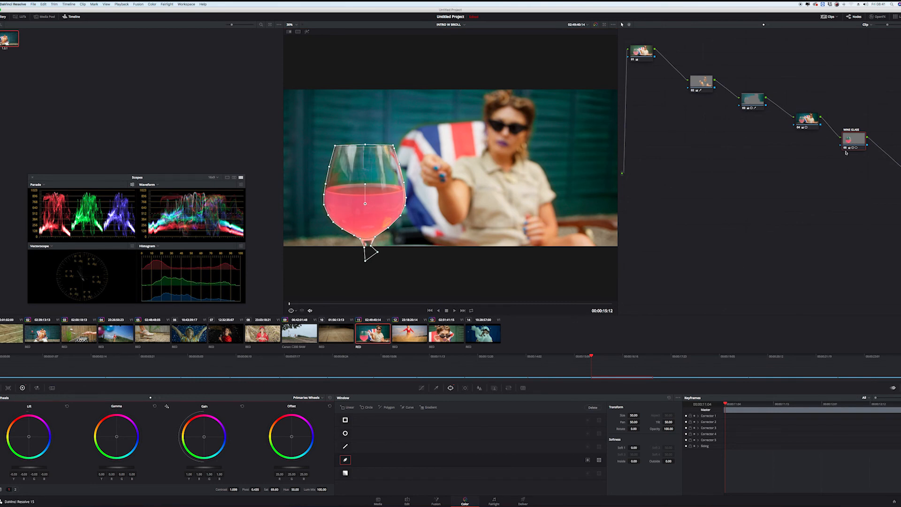
Toggle the WINE GLASS node off and on to compare the glass with and without its grade.
{"action": "mouse_move", "coordinate": [845, 148]}
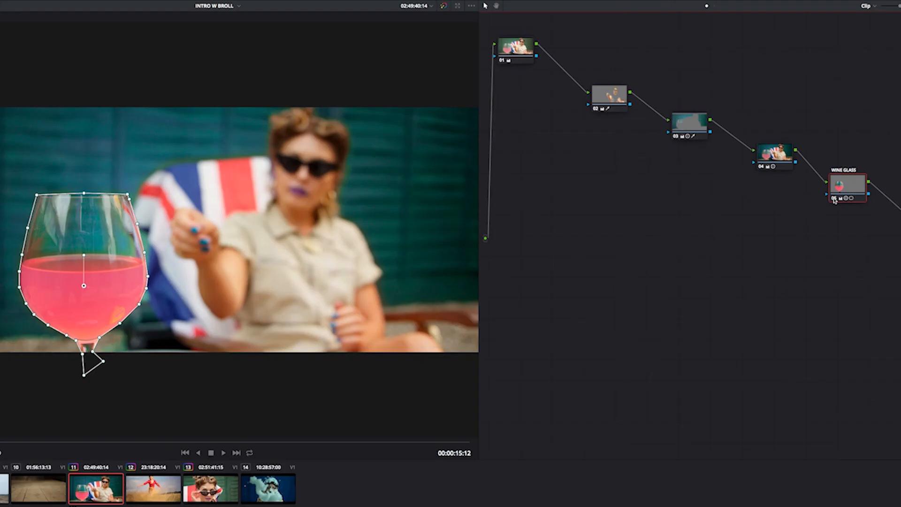
{"action": "left_click", "coordinate": [844, 148]}
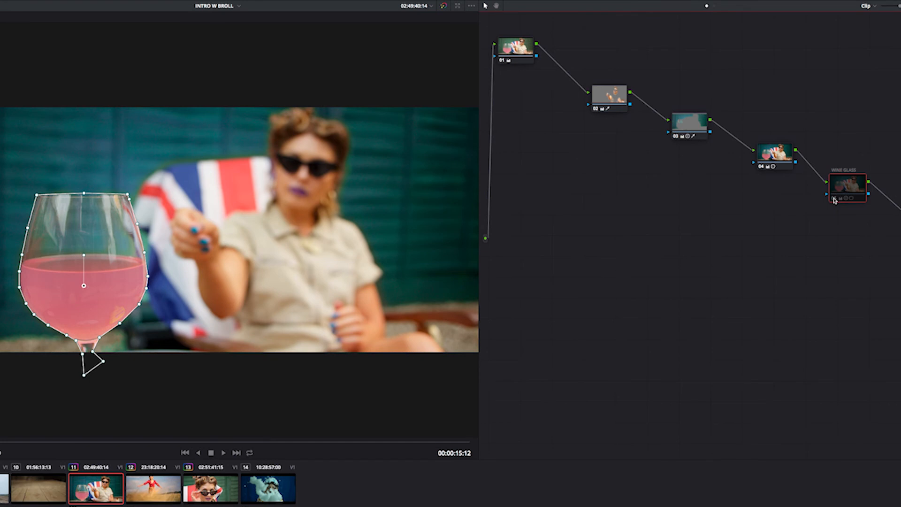
{"action": "left_click", "coordinate": [835, 200]}
{"action": "left_click", "coordinate": [834, 201]}
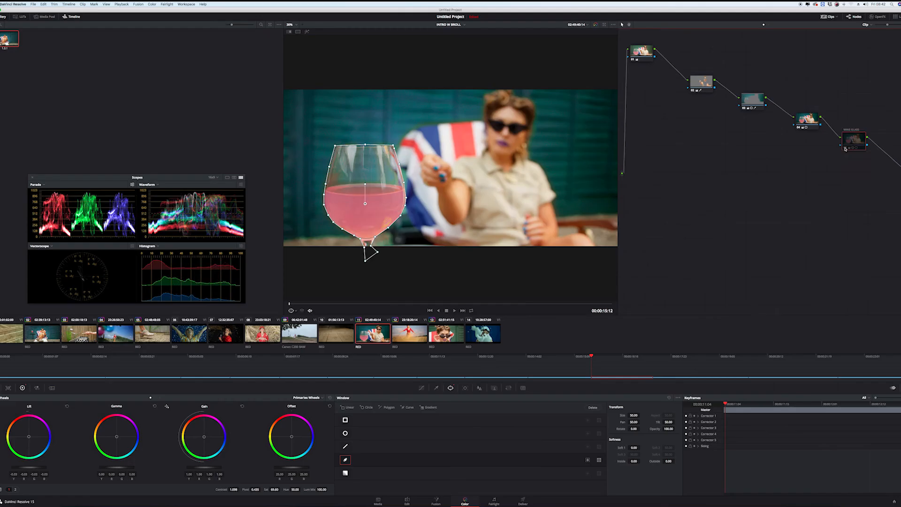
{"action": "left_click", "coordinate": [835, 200]}
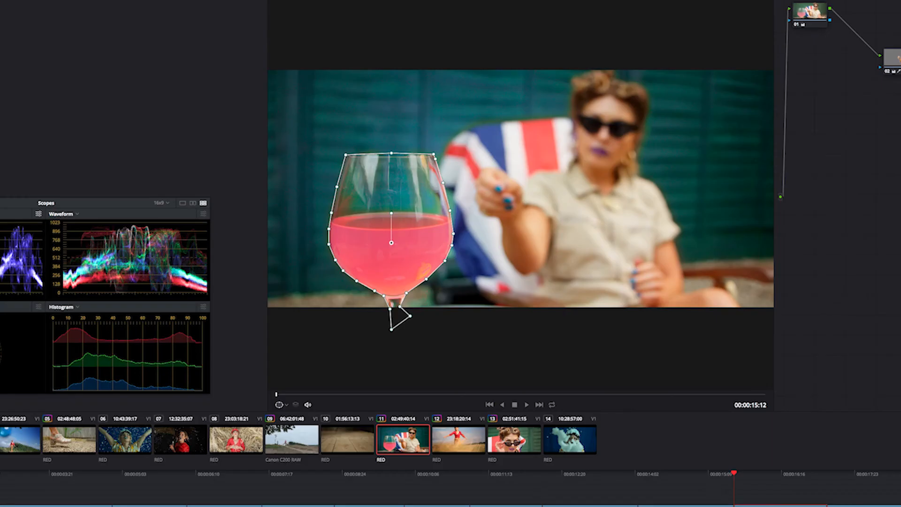
Scrub through clip 11 to check the window, return to the clip's start, and track the wine-glass window forward.
{"action": "left_click_drag", "start_coordinate": [351, 394], "coordinate": [646, 403]}
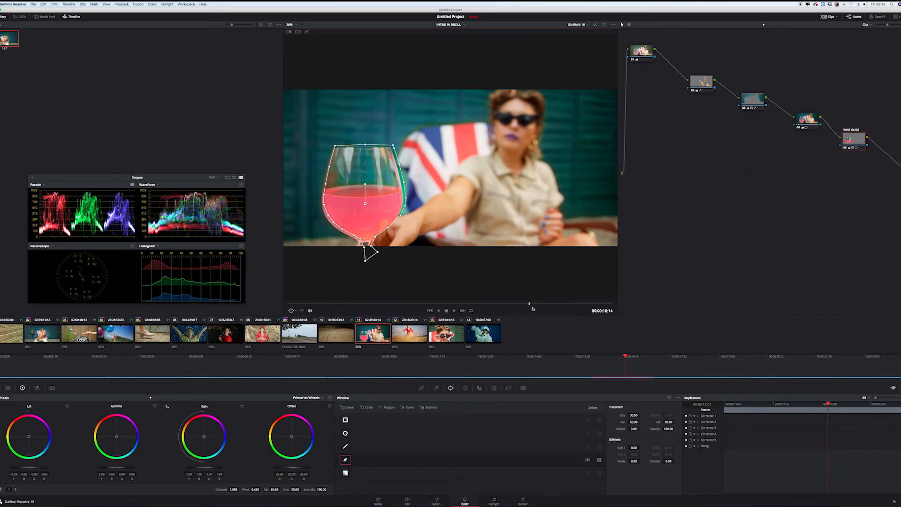
{"action": "left_click_drag", "start_coordinate": [533, 308], "coordinate": [290, 310]}
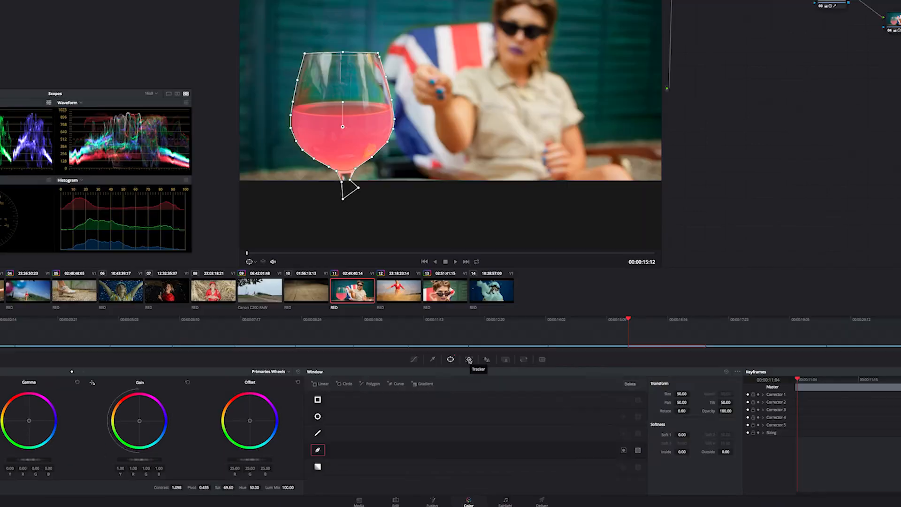
{"action": "left_click", "coordinate": [464, 388]}
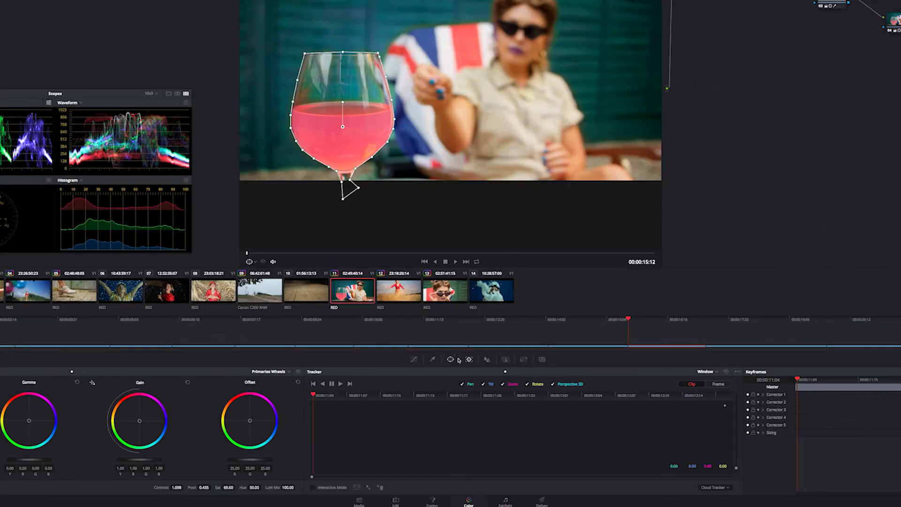
{"action": "left_click", "coordinate": [341, 384]}
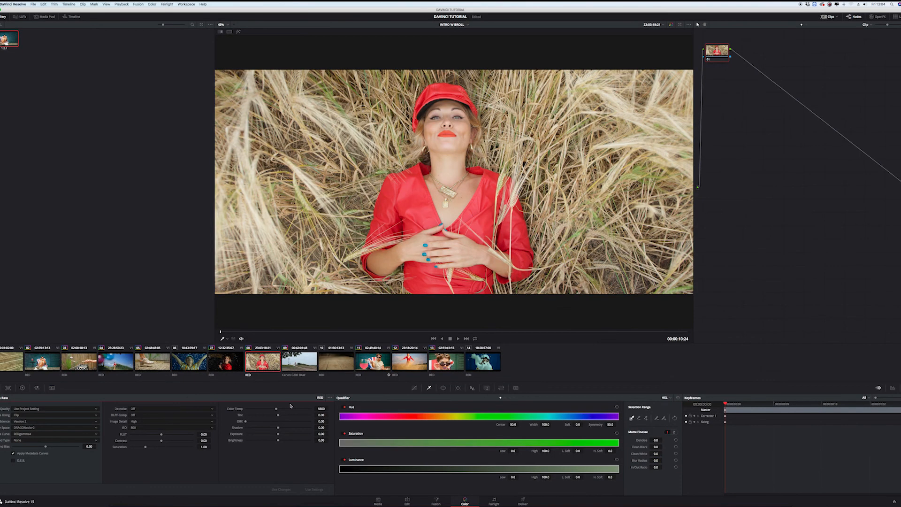
Show the Camera Raw settings of wheat-field clip 08 and set Decode Using to Clip.
{"action": "left_click", "coordinate": [22, 388]}
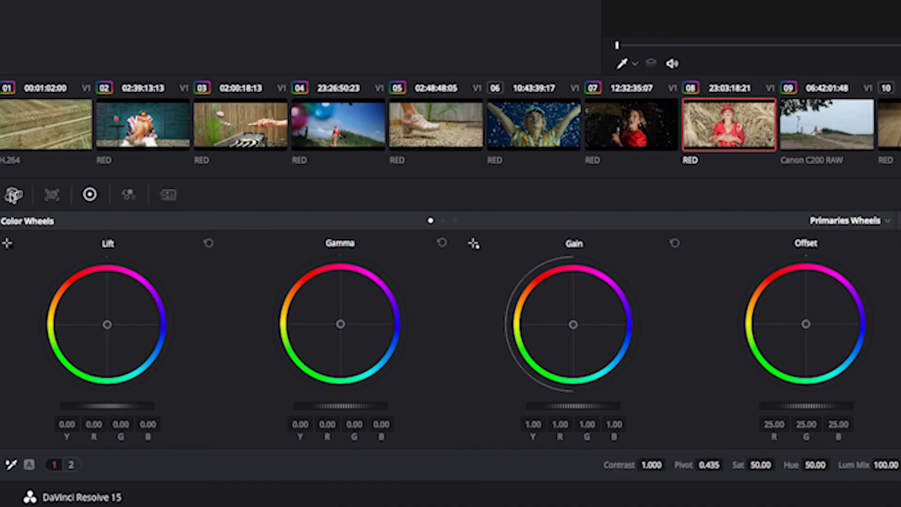
{"action": "left_click", "coordinate": [11, 193]}
{"action": "left_click", "coordinate": [243, 268]}
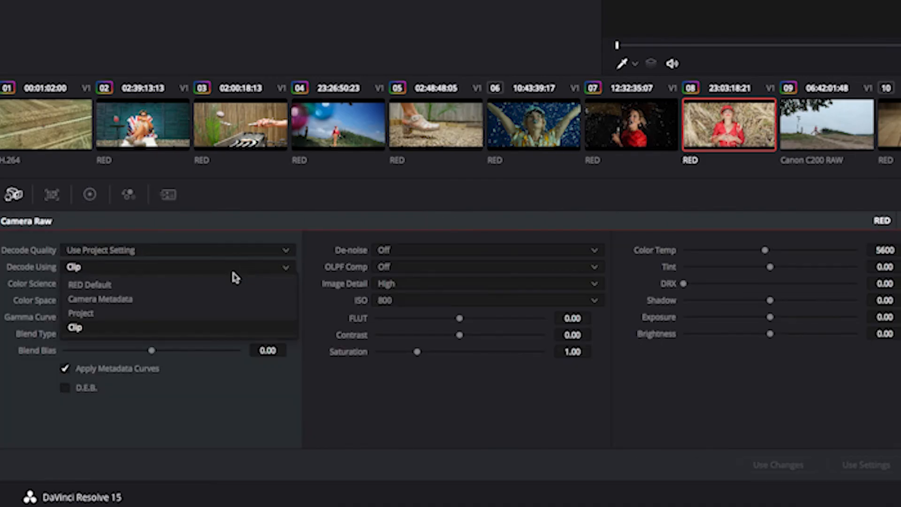
{"action": "left_click", "coordinate": [159, 332]}
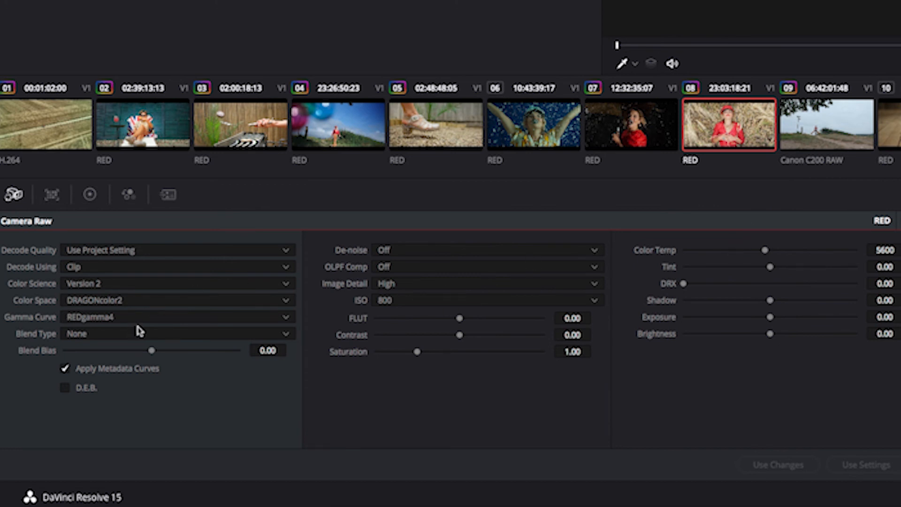
Set the Camera Raw ISO of the dark umbrella clip 07 to 1280.
{"action": "left_click", "coordinate": [646, 146]}
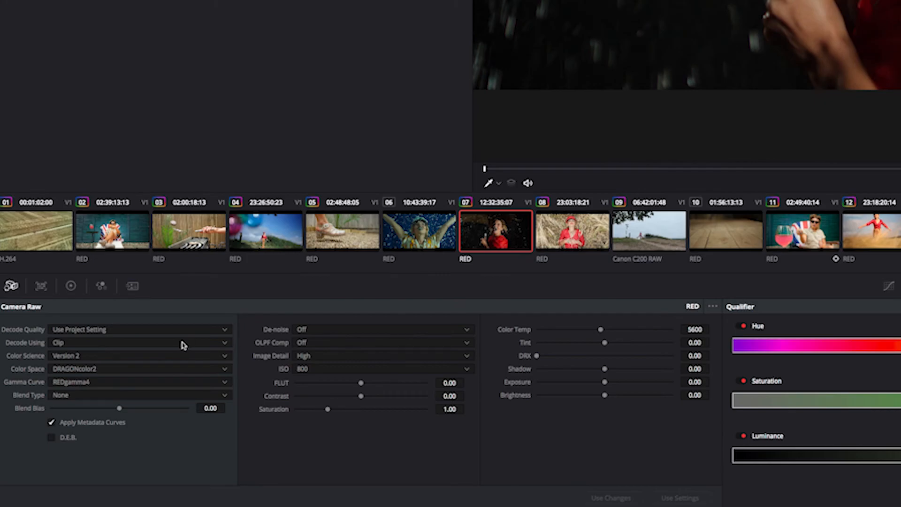
{"action": "left_click", "coordinate": [315, 371]}
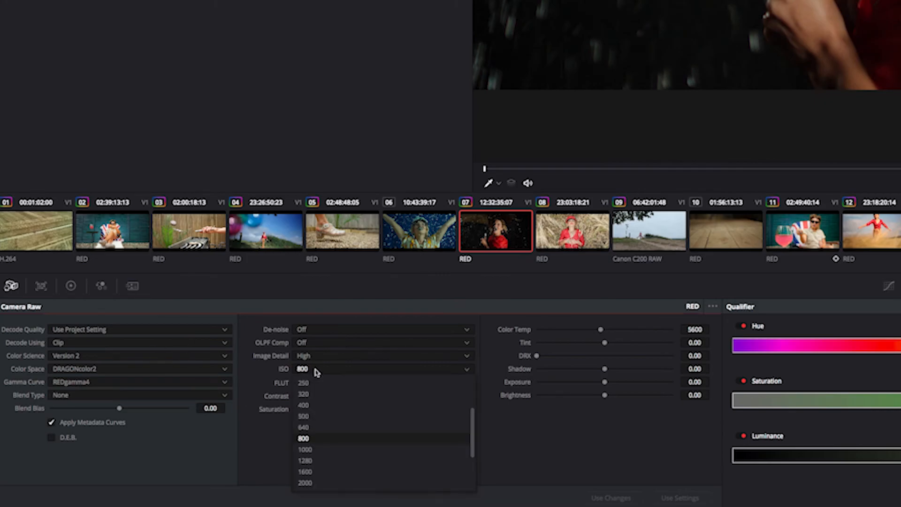
{"action": "left_click", "coordinate": [305, 460]}
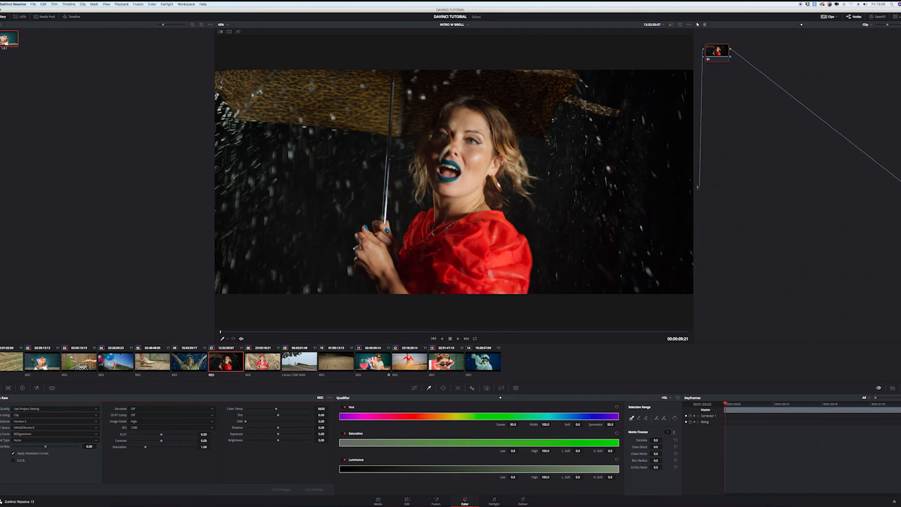
Lower the Camera Raw ISO of wheat-field clip 08.
{"action": "left_click", "coordinate": [259, 366]}
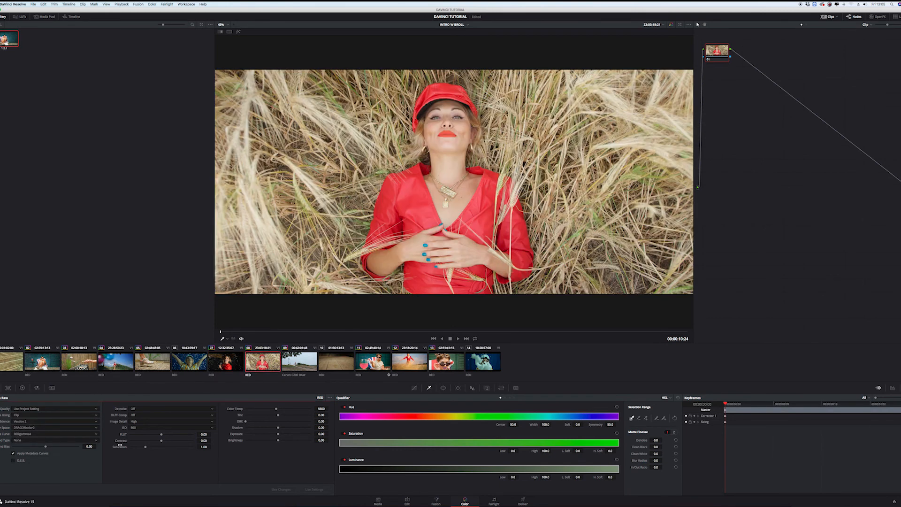
{"action": "left_click", "coordinate": [159, 429]}
{"action": "left_click", "coordinate": [135, 455]}
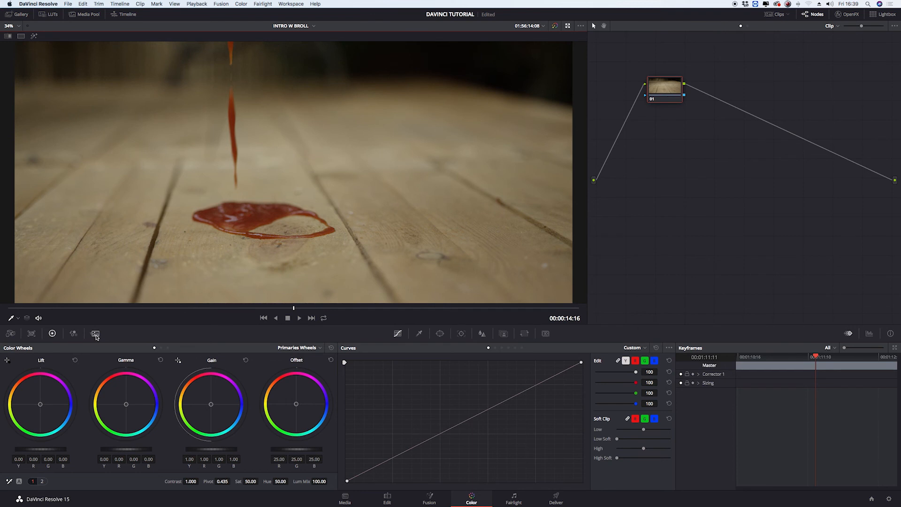
Show the Motion Effects of the ketchup-on-wood clip and set the Spatial NR mode on node 01 to Enhanced.
{"action": "left_click", "coordinate": [95, 333]}
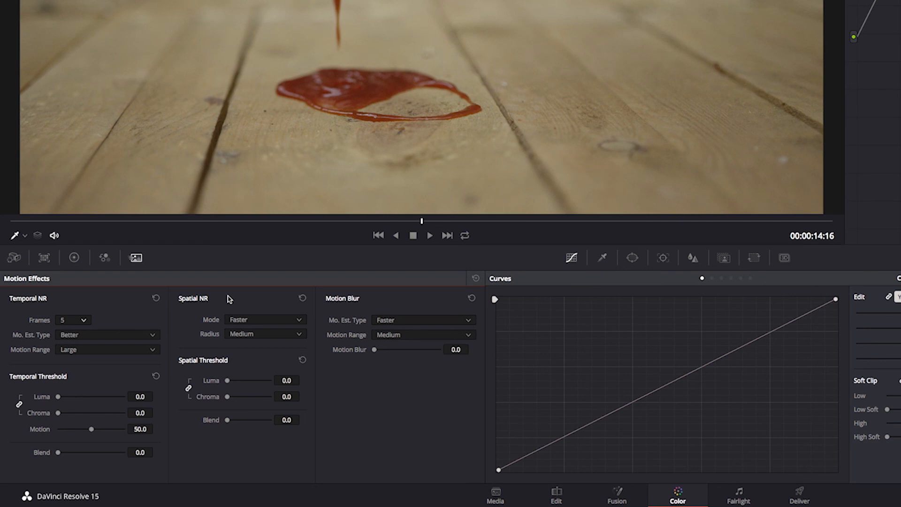
{"action": "left_click", "coordinate": [249, 321]}
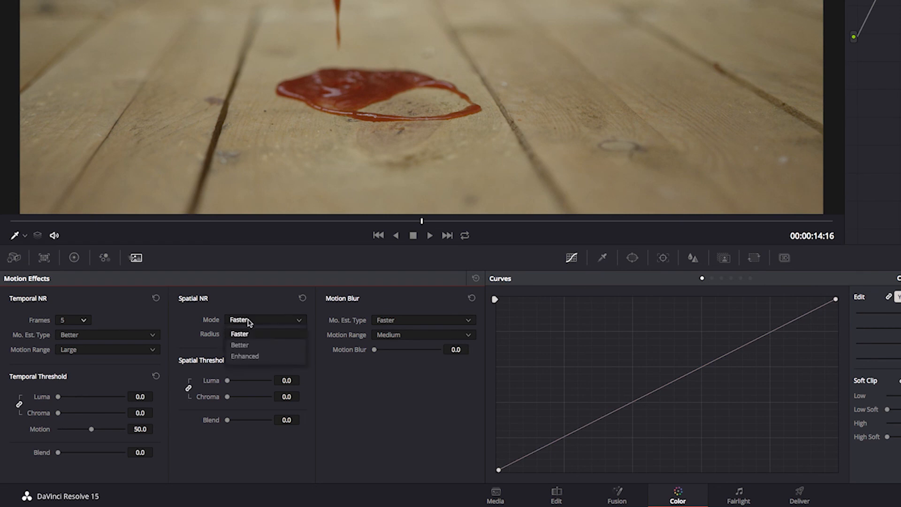
{"action": "left_click", "coordinate": [245, 356]}
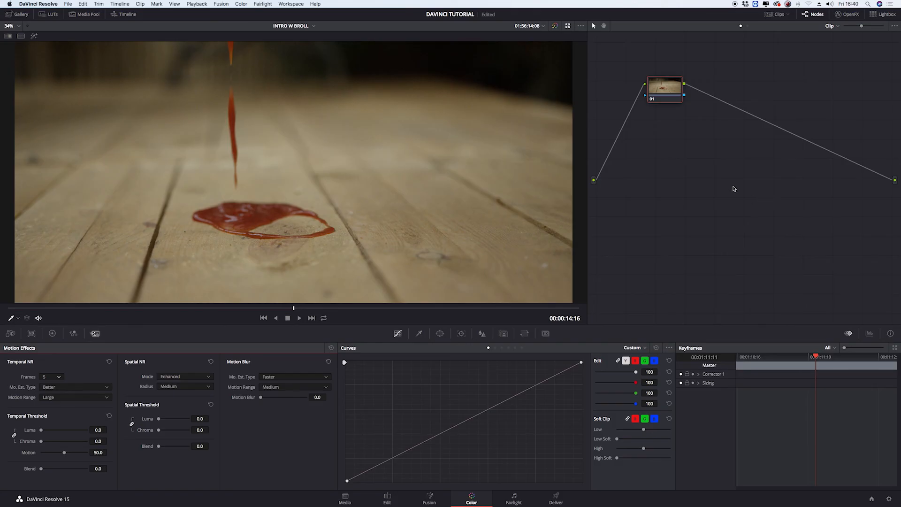
Add a corrector node after node 01 and label it Noise REDUCTION.
{"action": "right_click", "coordinate": [734, 189]}
{"action": "mouse_move", "coordinate": [760, 199]}
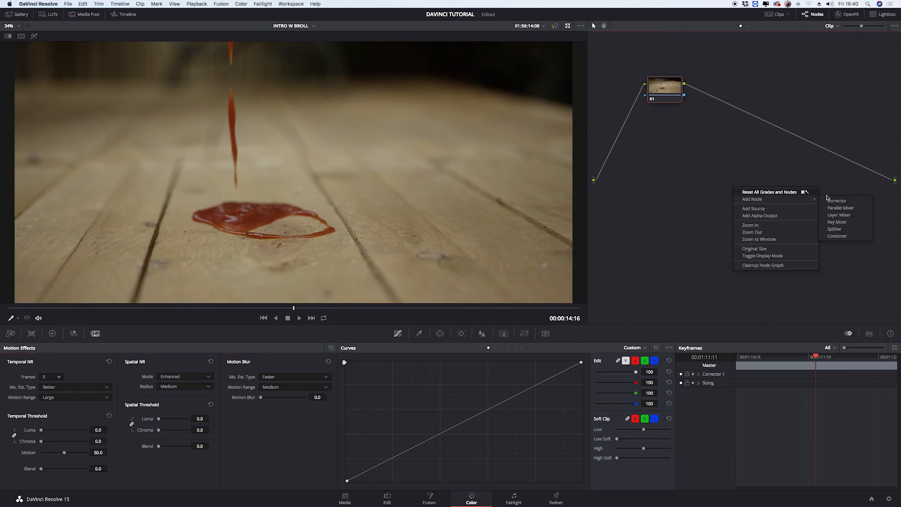
{"action": "left_click", "coordinate": [833, 199]}
{"action": "right_click", "coordinate": [749, 118]}
{"action": "left_click", "coordinate": [769, 125]}
{"action": "type", "text": "Noise REDUCTION"}
{"action": "key", "text": "Return"}
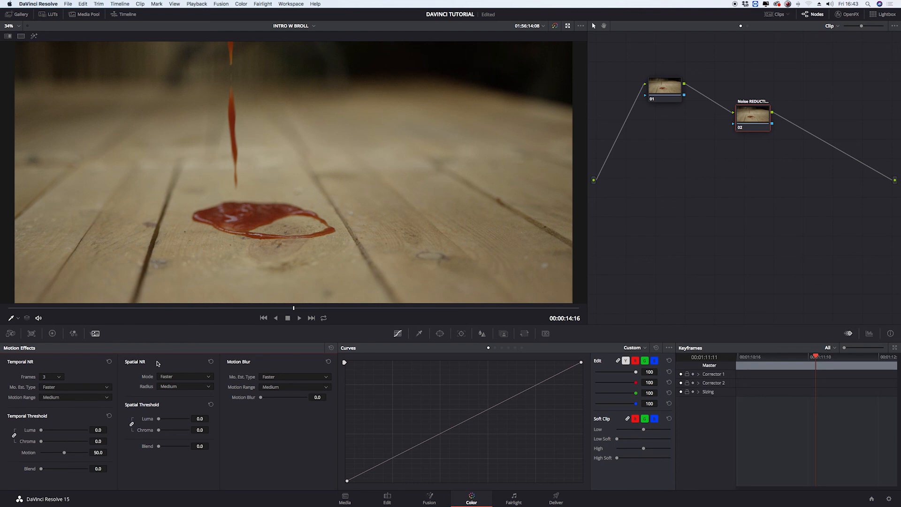
On the Noise REDUCTION node, set the spatial luma and chroma thresholds to 35.6, Temporal NR to 3 frames and the temporal thresholds to 28.8.
{"action": "left_click_drag", "start_coordinate": [159, 418], "coordinate": [171, 420]}
{"action": "left_click", "coordinate": [59, 376]}
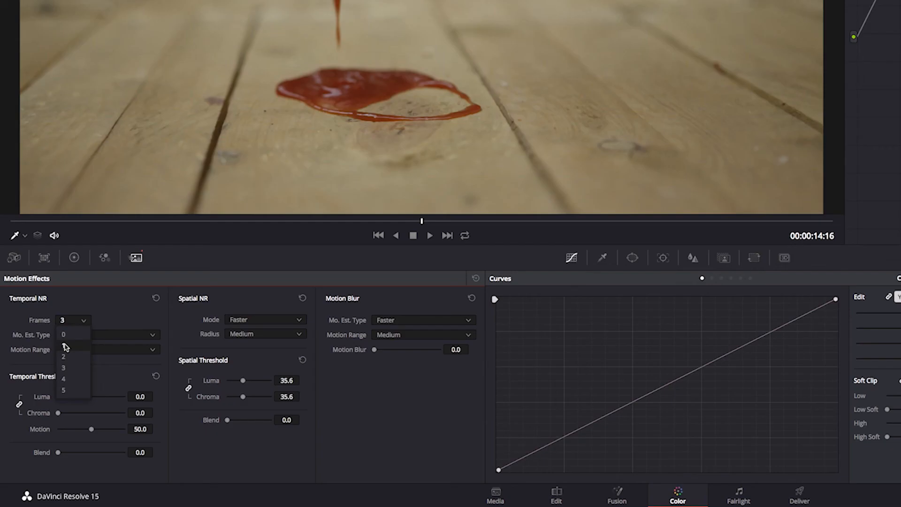
{"action": "left_click", "coordinate": [64, 367]}
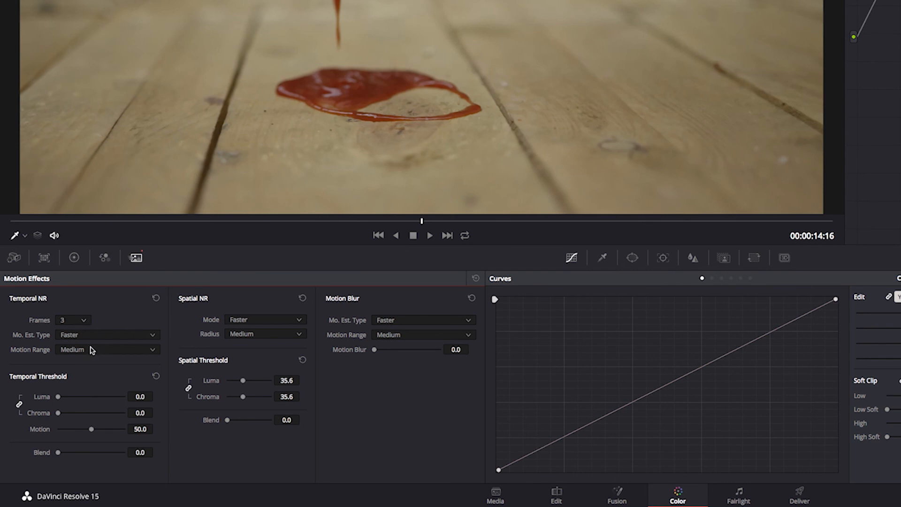
{"action": "left_click_drag", "start_coordinate": [70, 398], "coordinate": [77, 399]}
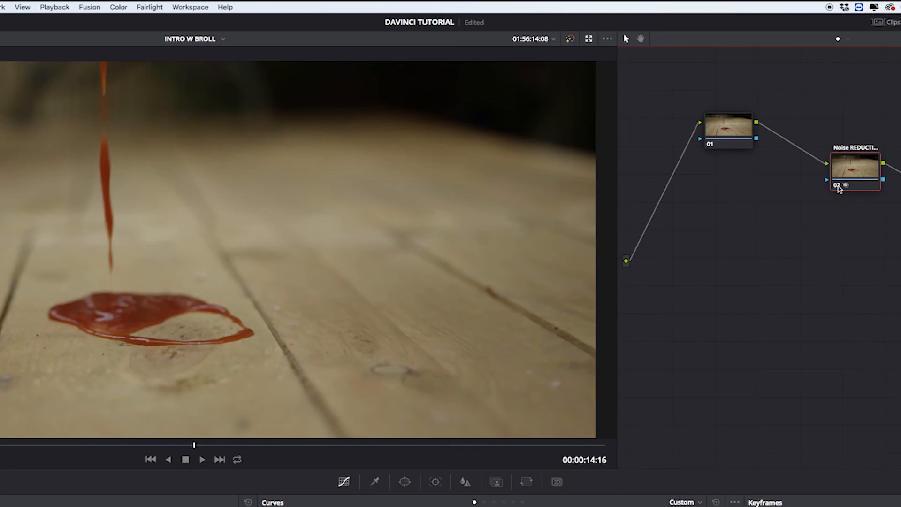
Compare the ketchup-on-wood clip with the Noise REDUCTION node disabled and enabled, at Fit and at 75% viewer zoom.
{"action": "left_click", "coordinate": [837, 186]}
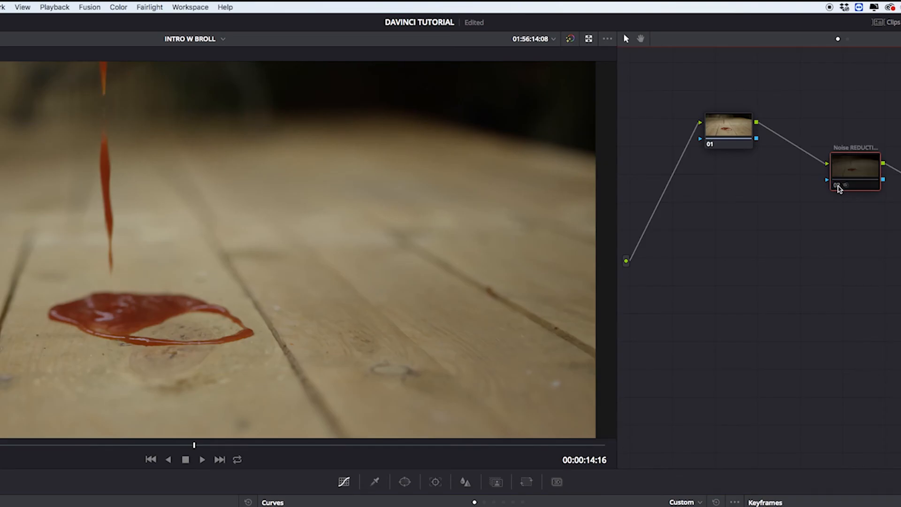
{"action": "left_click", "coordinate": [838, 187]}
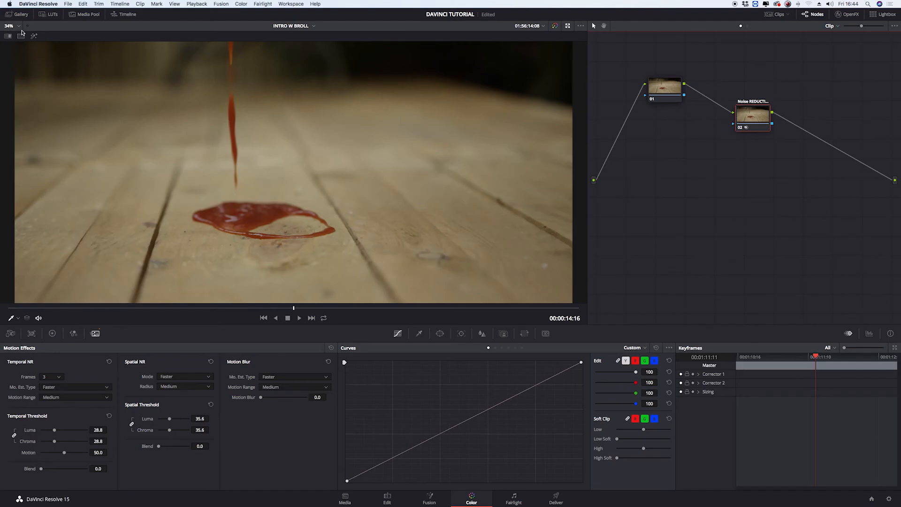
{"action": "left_click", "coordinate": [18, 27]}
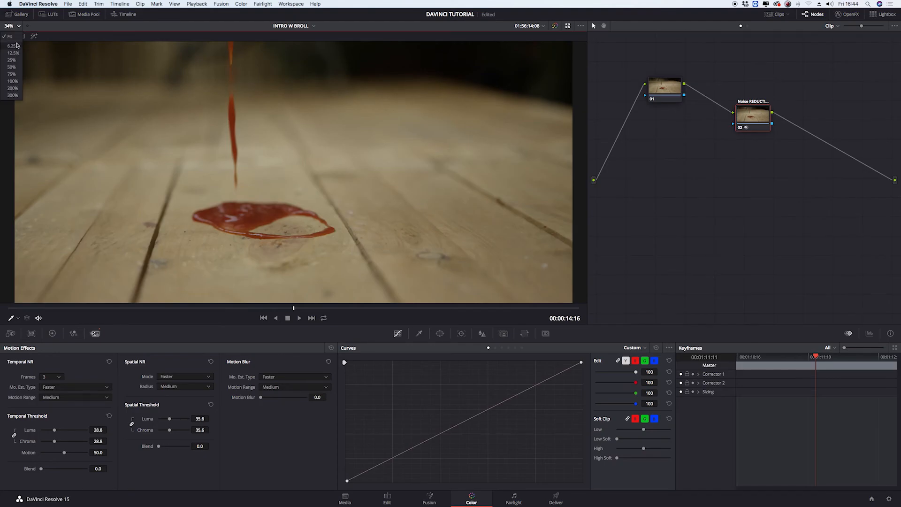
{"action": "left_click", "coordinate": [12, 74]}
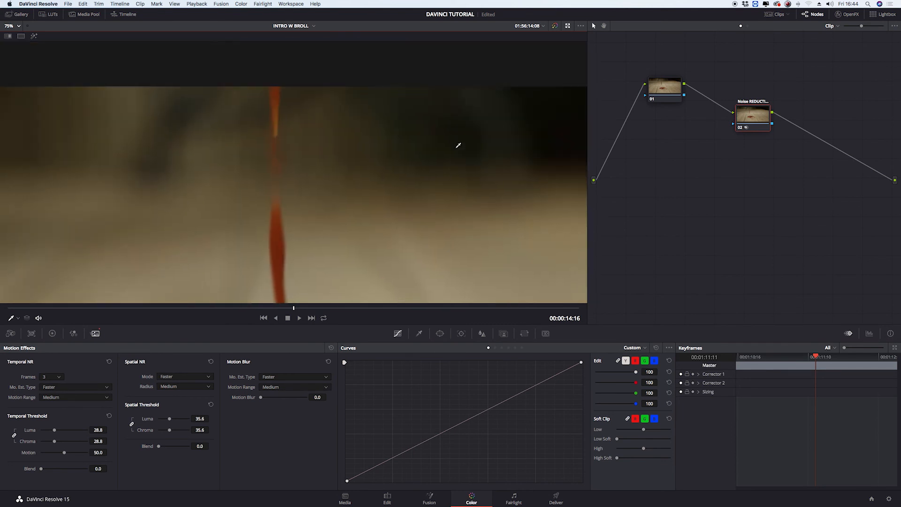
{"action": "left_click", "coordinate": [740, 129]}
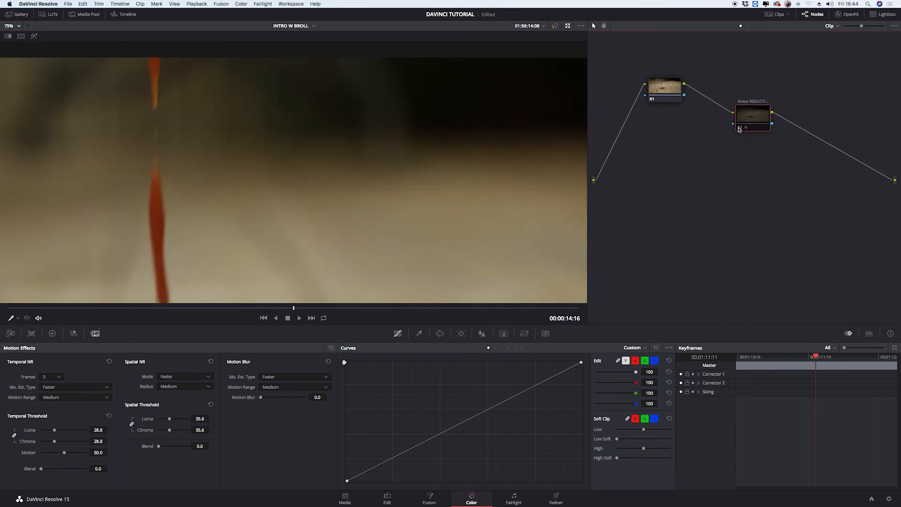
{"action": "left_click", "coordinate": [739, 129]}
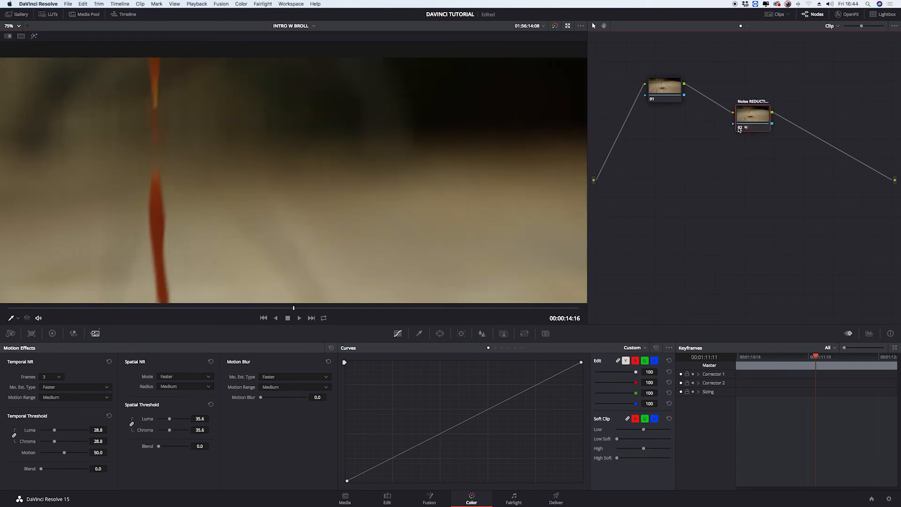
{"action": "left_click", "coordinate": [739, 129]}
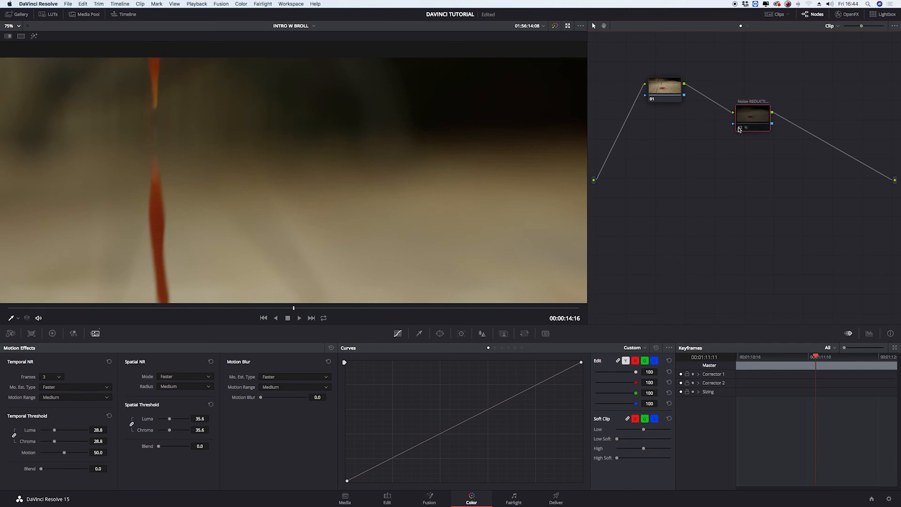
{"action": "left_click", "coordinate": [739, 129]}
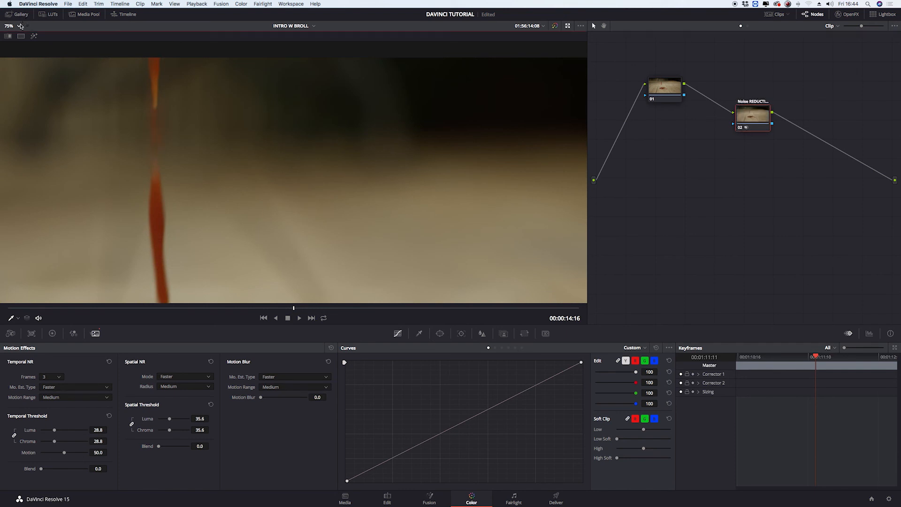
{"action": "left_click", "coordinate": [21, 26]}
{"action": "left_click", "coordinate": [14, 39]}
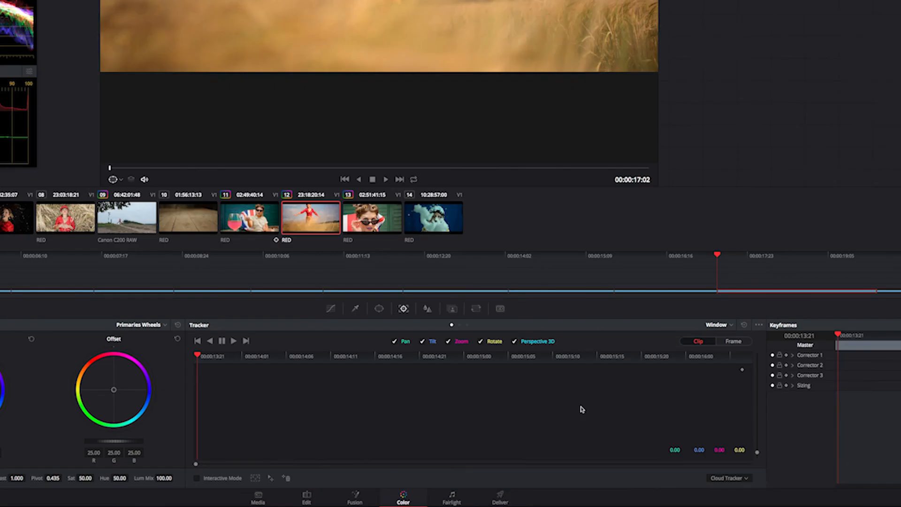
Open the Deliver page, move the scopes clear of the render settings and set the codec type to Apple ProRes 422 HQ.
{"action": "left_click", "coordinate": [500, 499]}
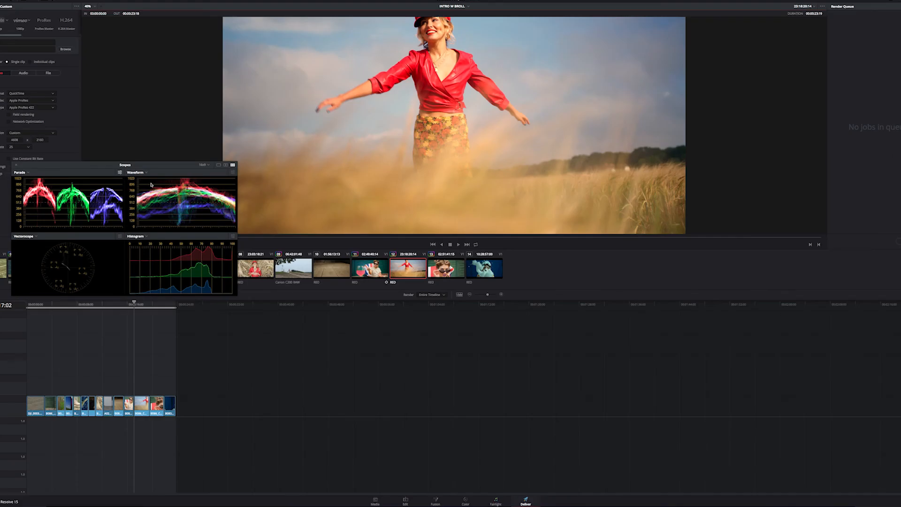
{"action": "left_click_drag", "start_coordinate": [97, 166], "coordinate": [172, 285]}
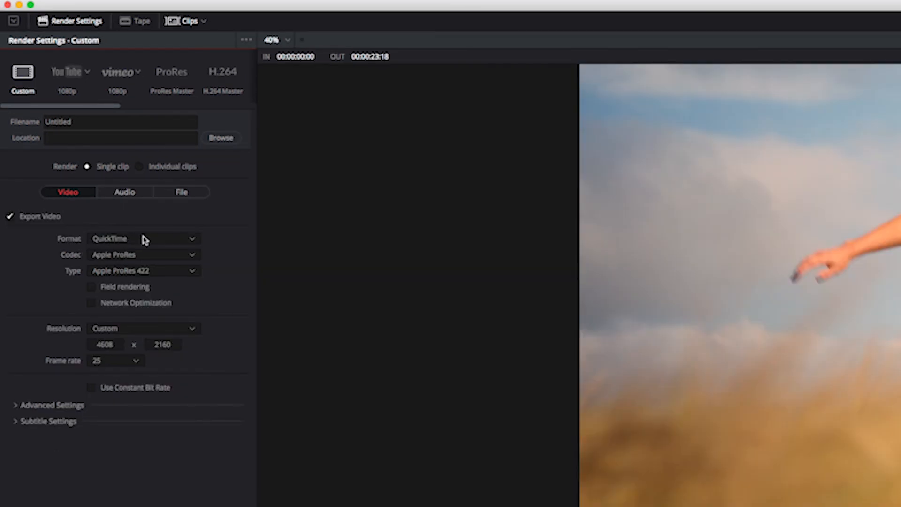
{"action": "left_click", "coordinate": [177, 271]}
{"action": "left_click", "coordinate": [164, 300]}
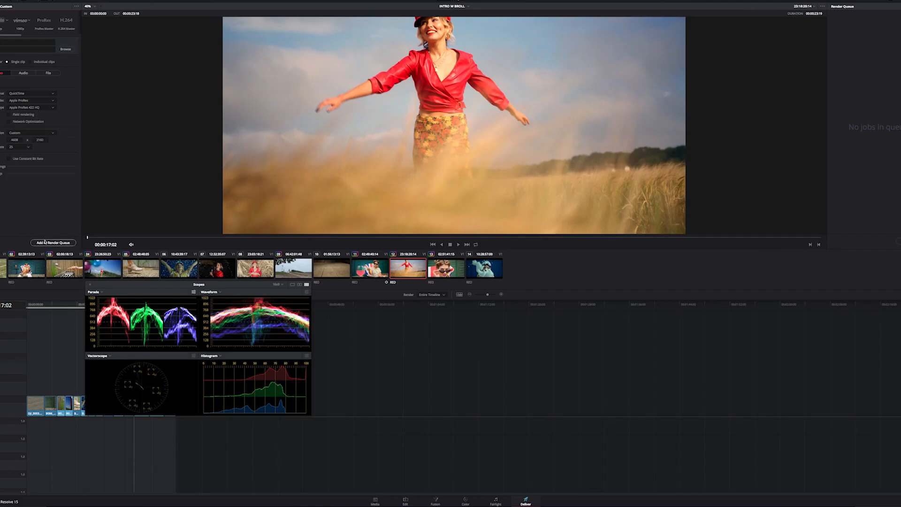
{"action": "left_click", "coordinate": [44, 241]}
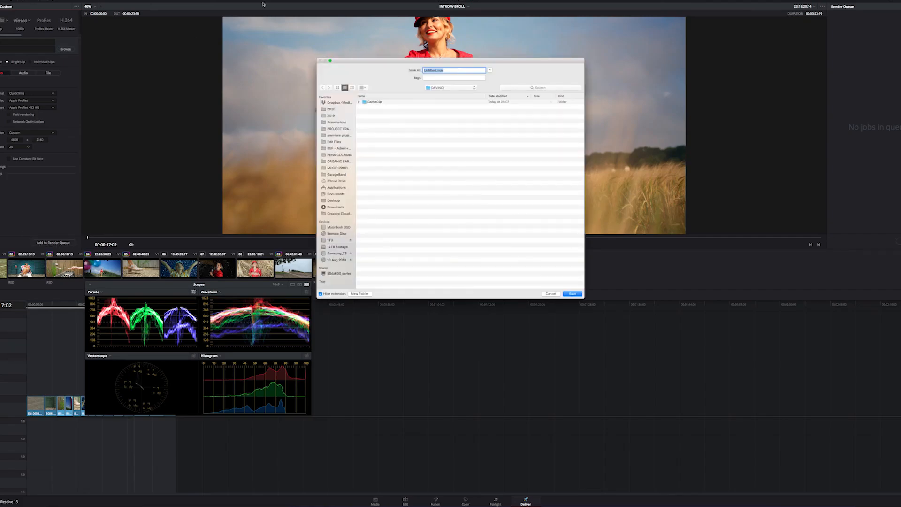
{"action": "left_click", "coordinate": [333, 109]}
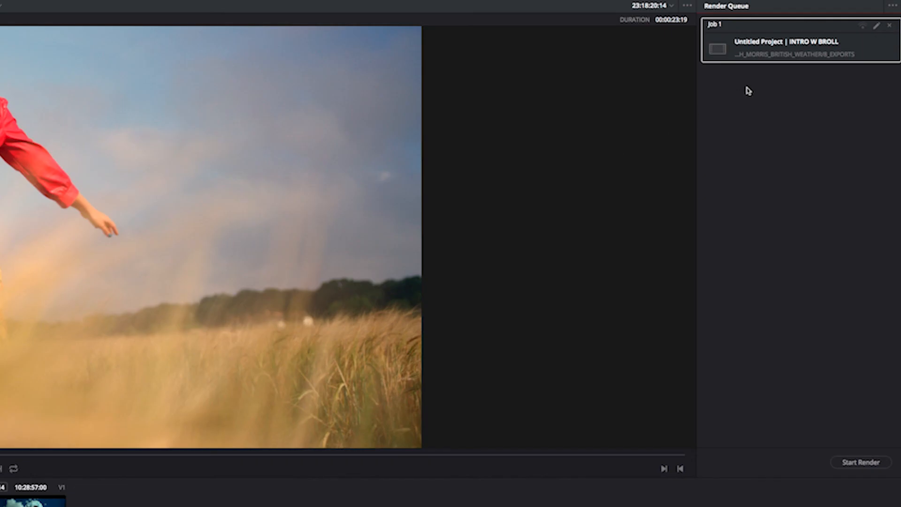
{"action": "left_click", "coordinate": [861, 462]}
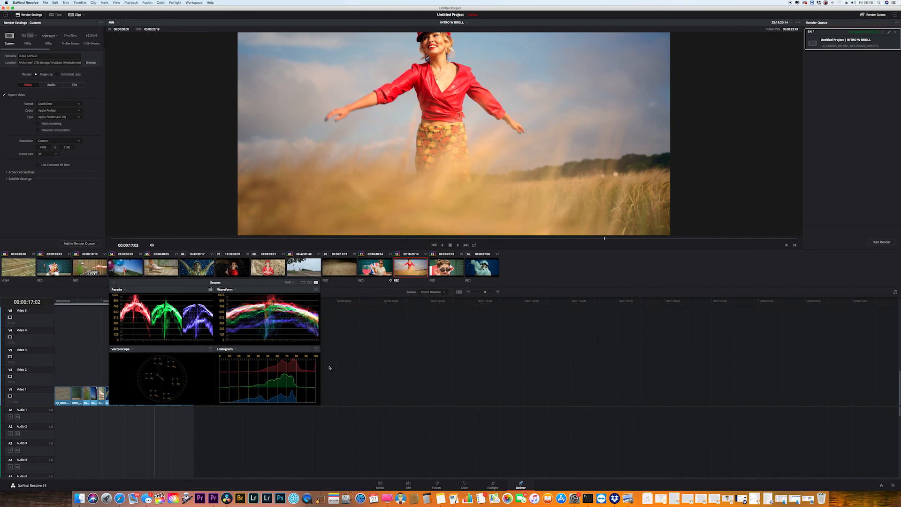
Switch to Premiere Pro and import the rendered movie LUNA LAPAGE from the 8_EXPORTS folder.
{"action": "left_click", "coordinate": [214, 498]}
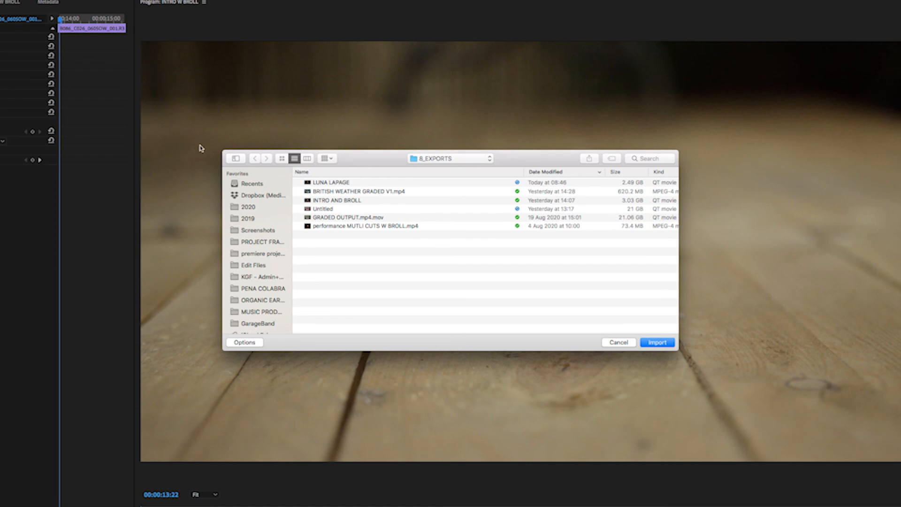
{"action": "left_click", "coordinate": [339, 184]}
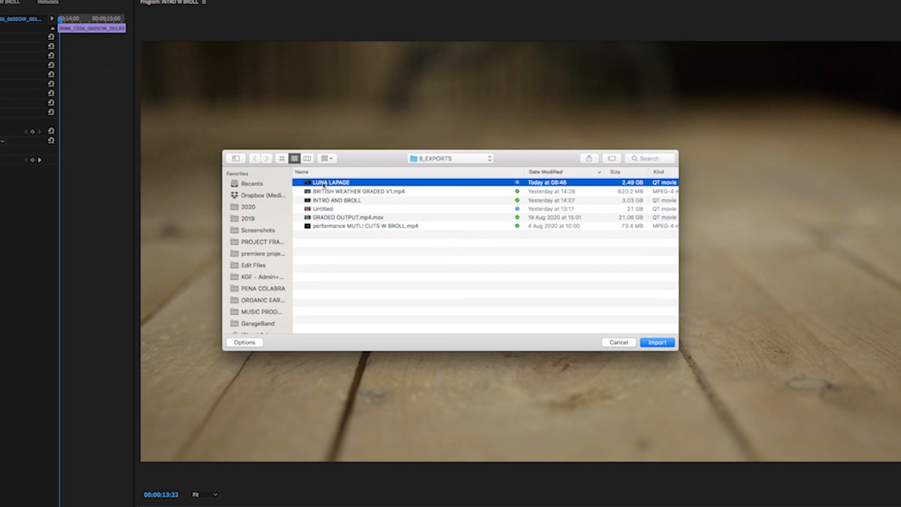
{"action": "left_click", "coordinate": [663, 343]}
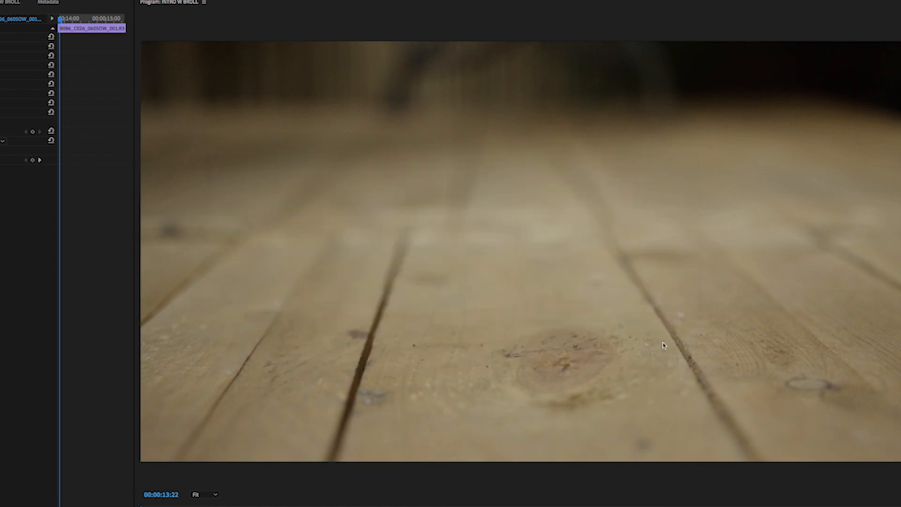